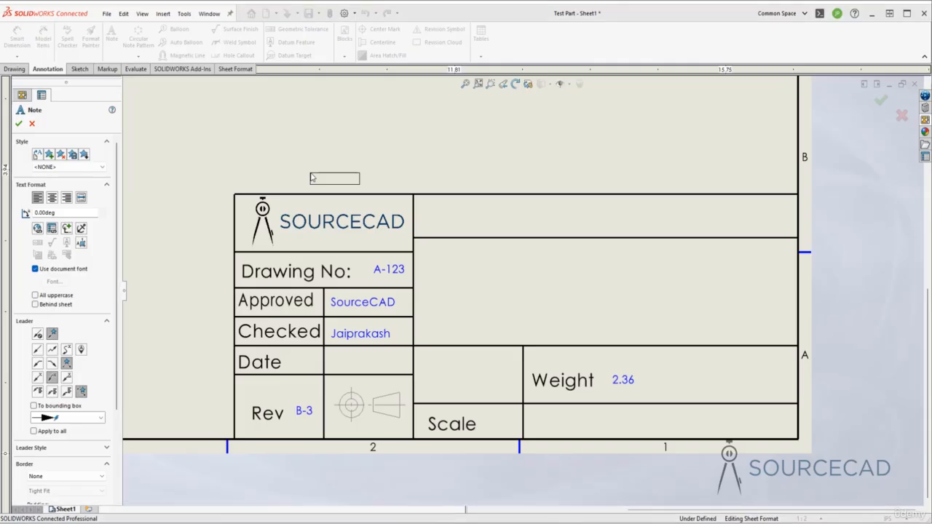
Link the new note to the current document's SW-Short Date property
left_click(52, 229)
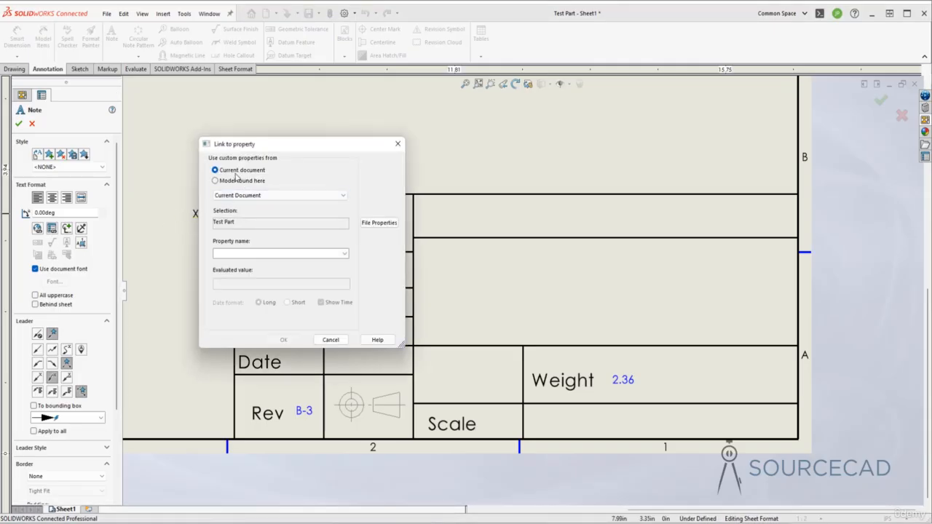
left_click_drag(287, 149, 459, 141)
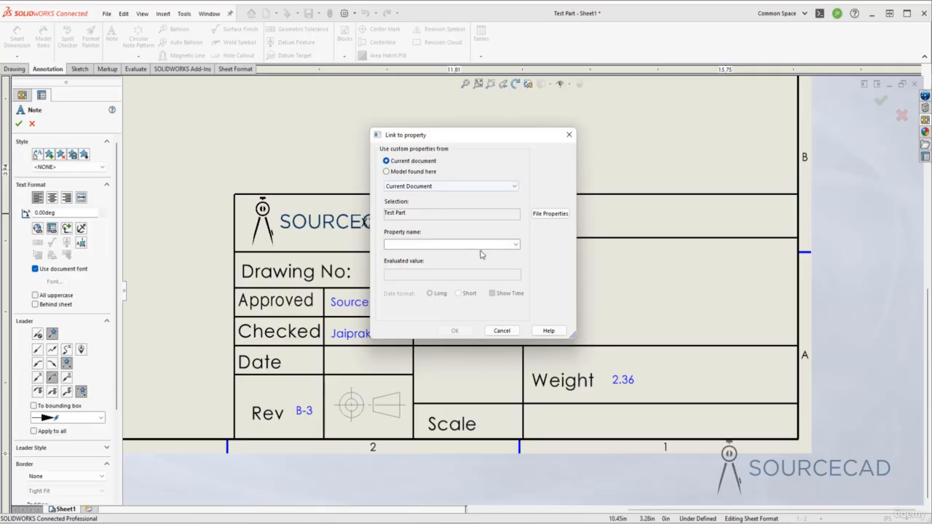
left_click(516, 245)
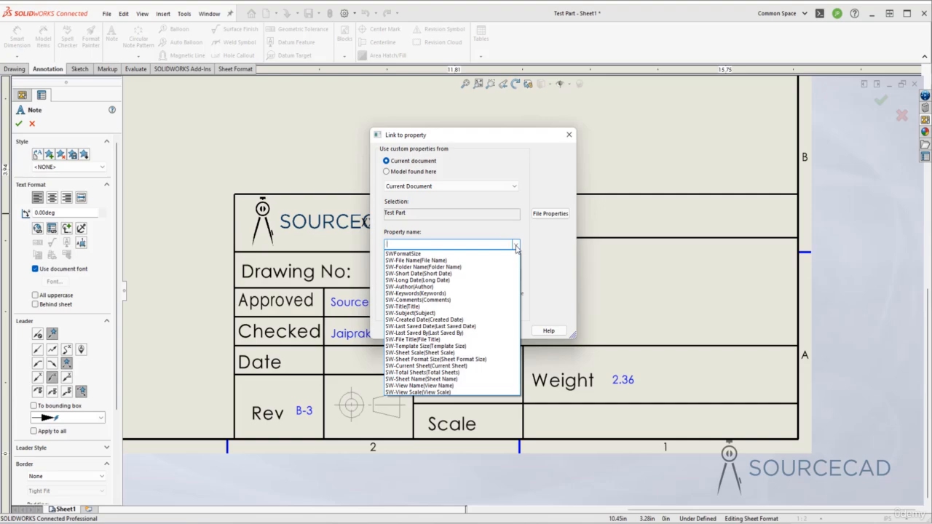
left_click(412, 274)
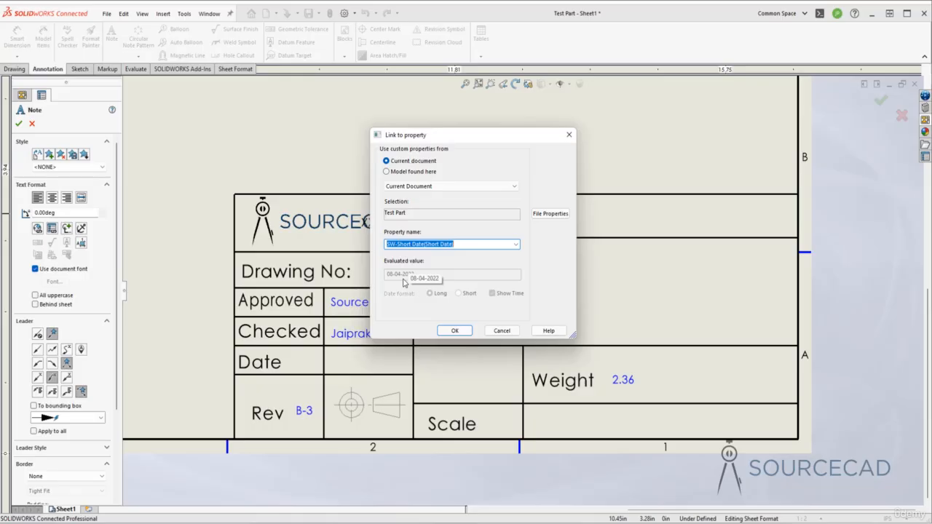
Try the SW-Long Date property for the note and switch back to SW-Short Date
left_click(516, 245)
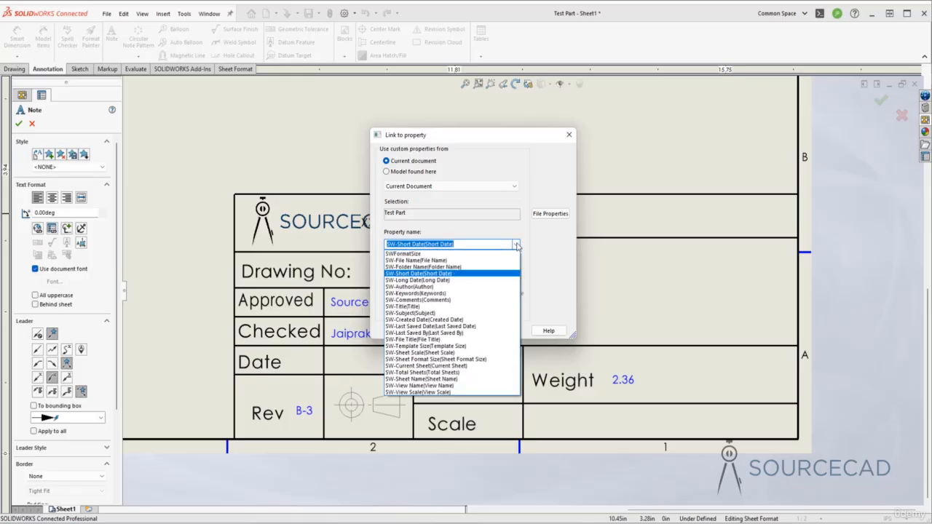
left_click(389, 279)
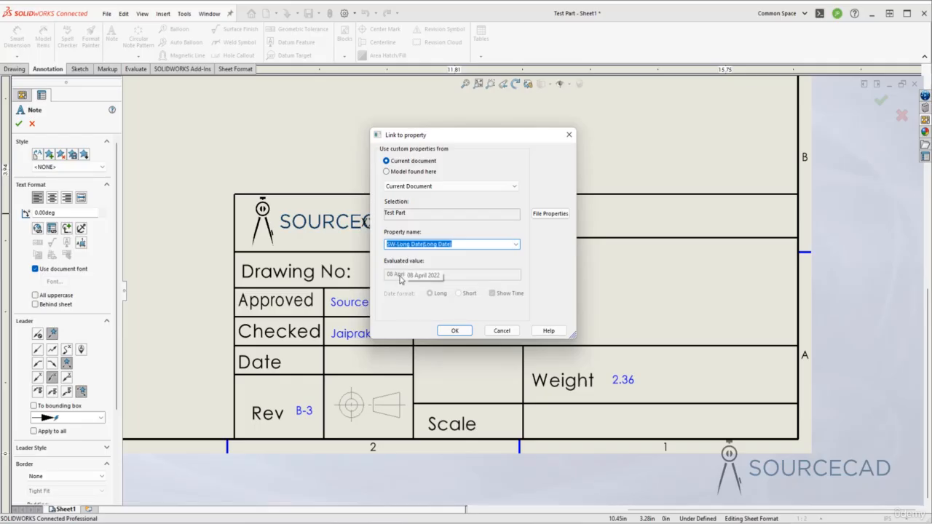
left_click(517, 246)
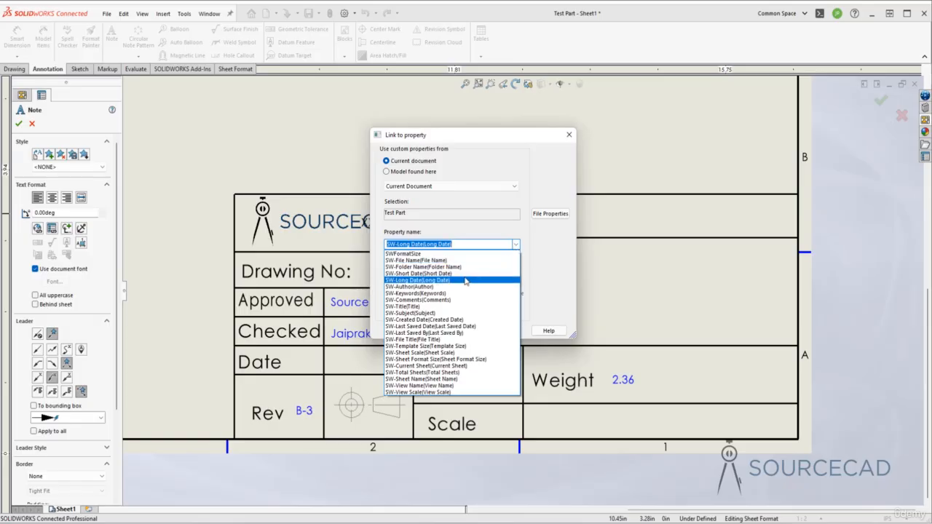
left_click(437, 273)
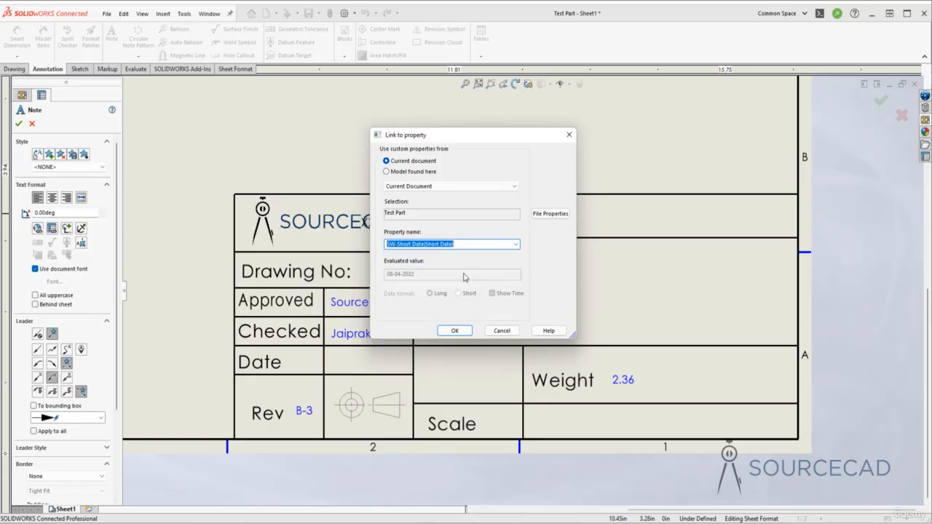
Accept the date property link and place the note in the title block's Date cell
left_click(456, 332)
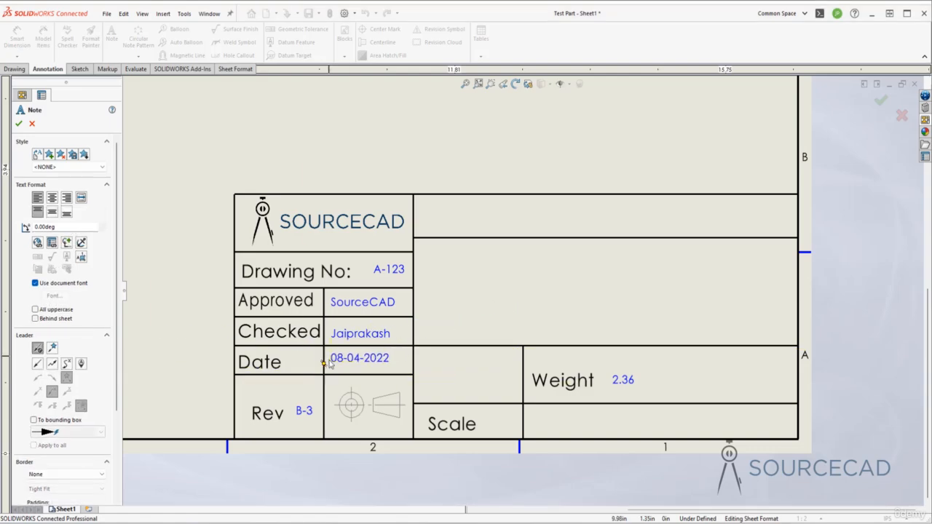
left_click(333, 363)
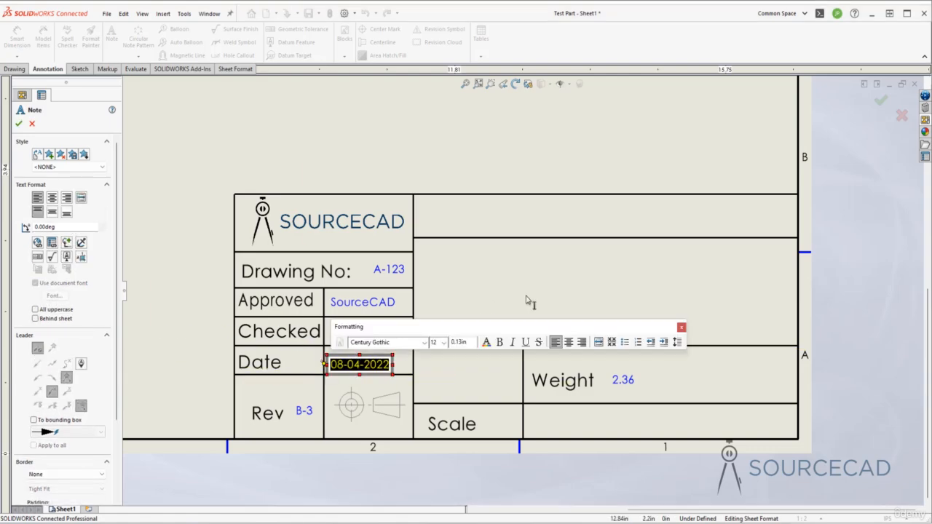
left_click(527, 300)
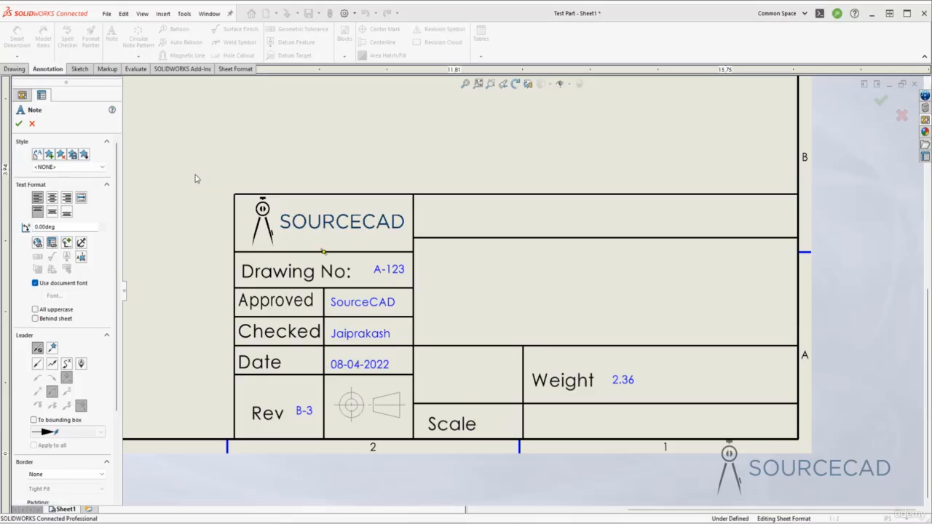
key("Escape")
Add a note linked to the SW-Sheet Scale property beside the Scale label in the title block
left_click(114, 42)
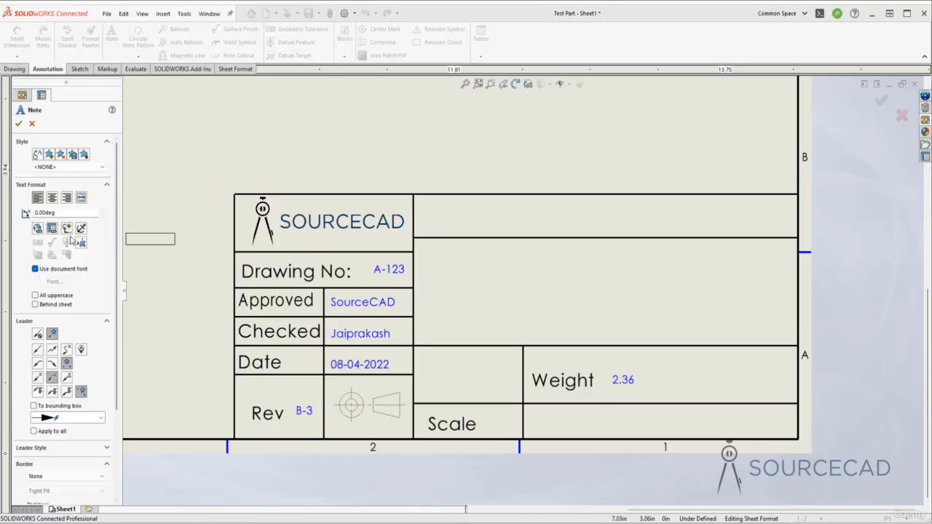
left_click(53, 227)
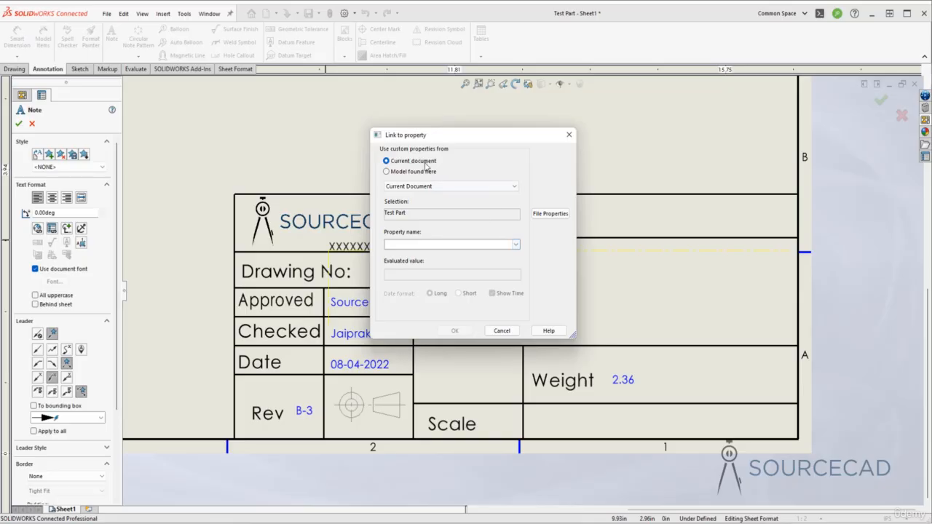
left_click(515, 245)
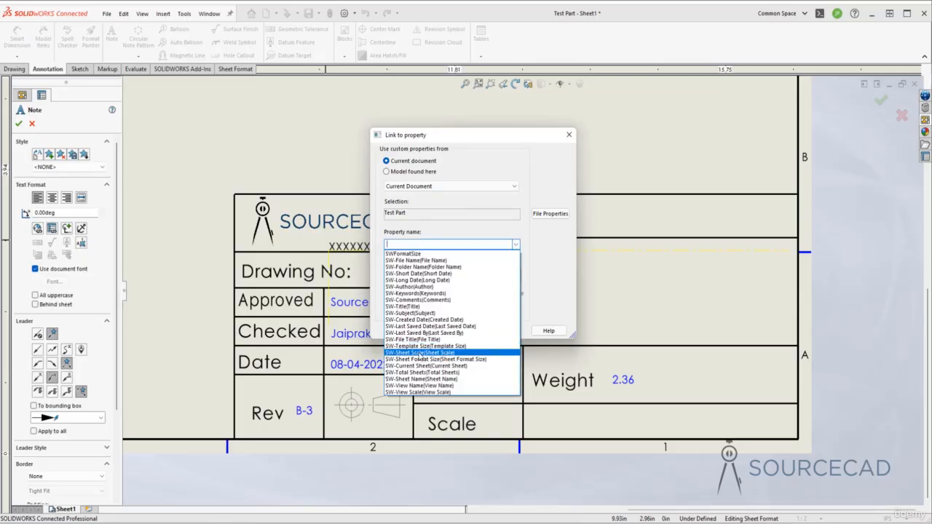
left_click(421, 355)
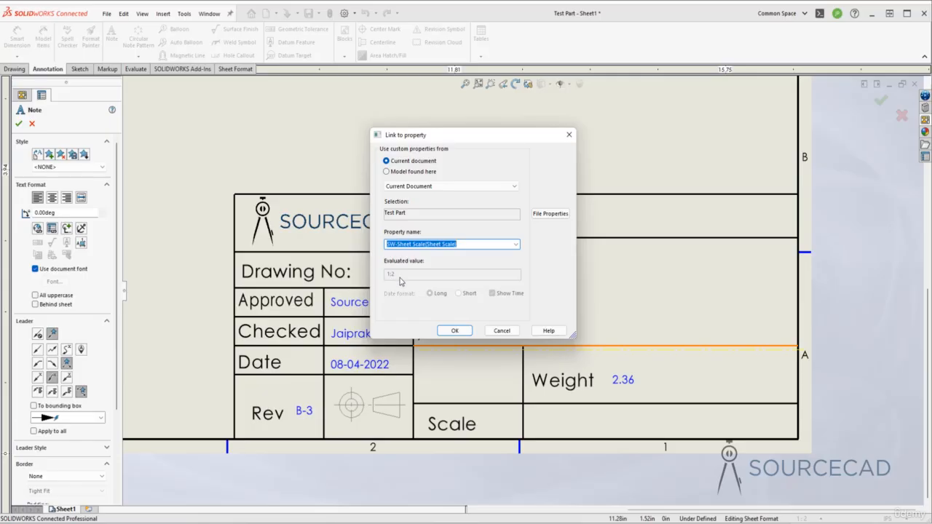
left_click(454, 330)
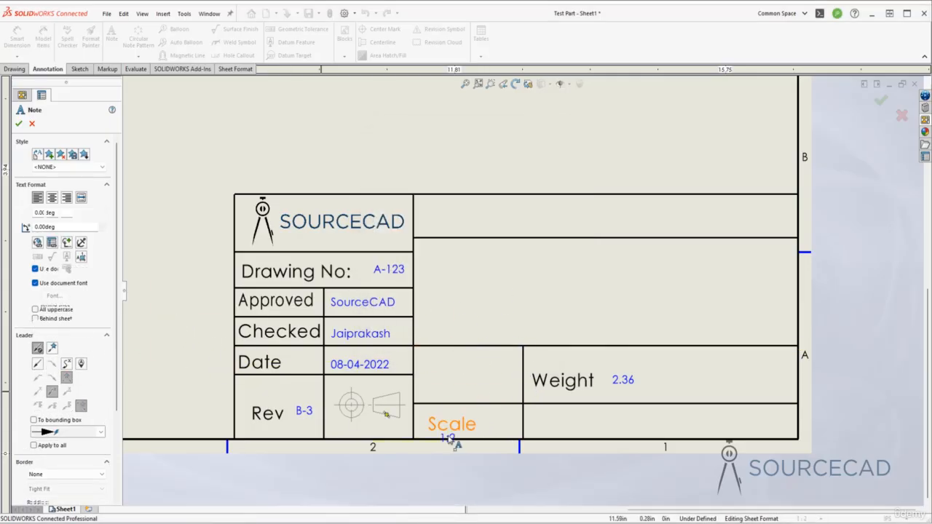
left_click(490, 425)
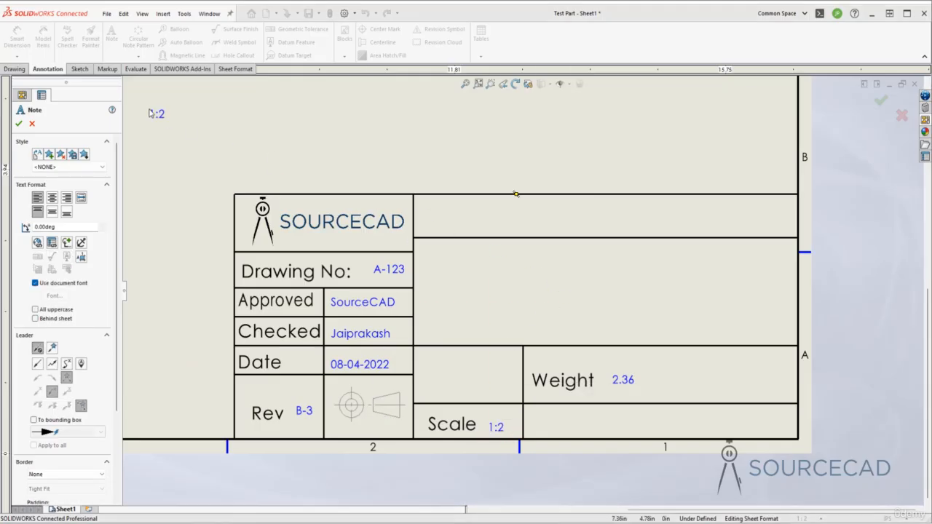
key("Escape")
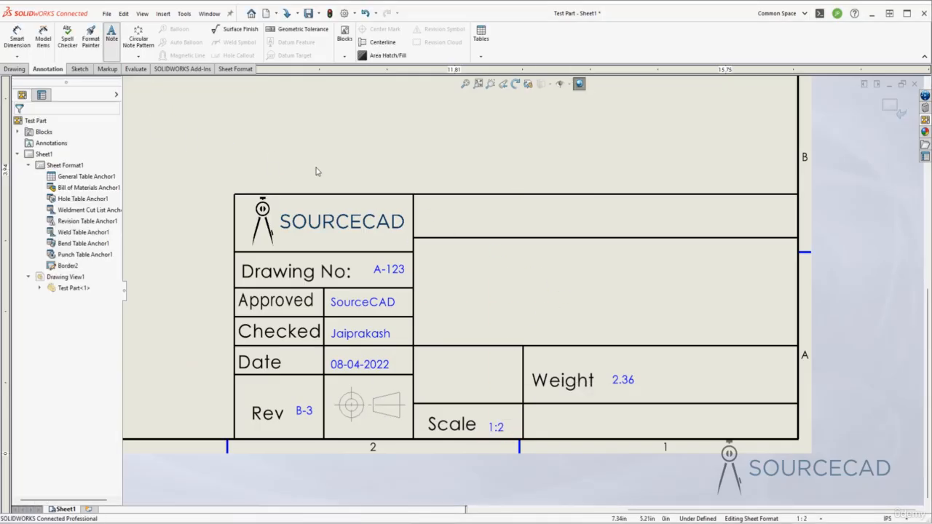
Create a note in the cell below Weight reading "Sheet" followed by the linked SW-Current Sheet property
left_click(318, 171)
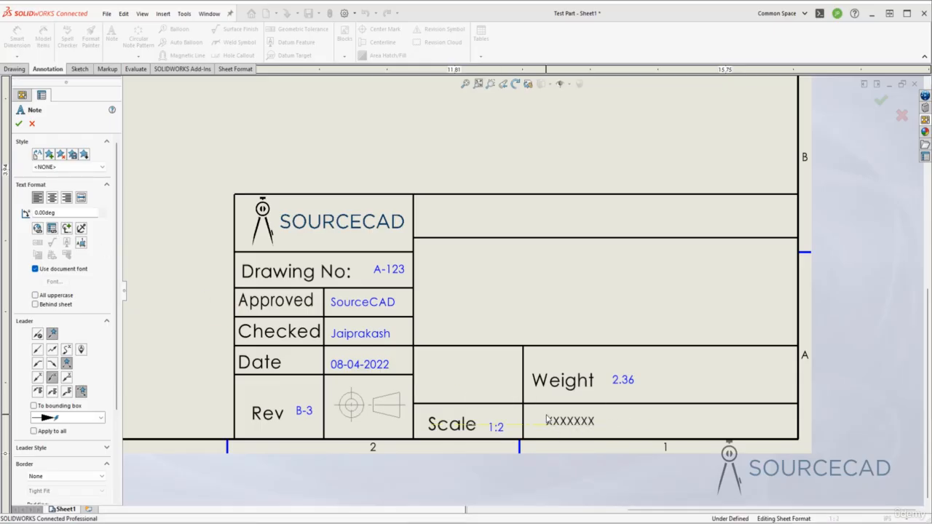
left_click(547, 420)
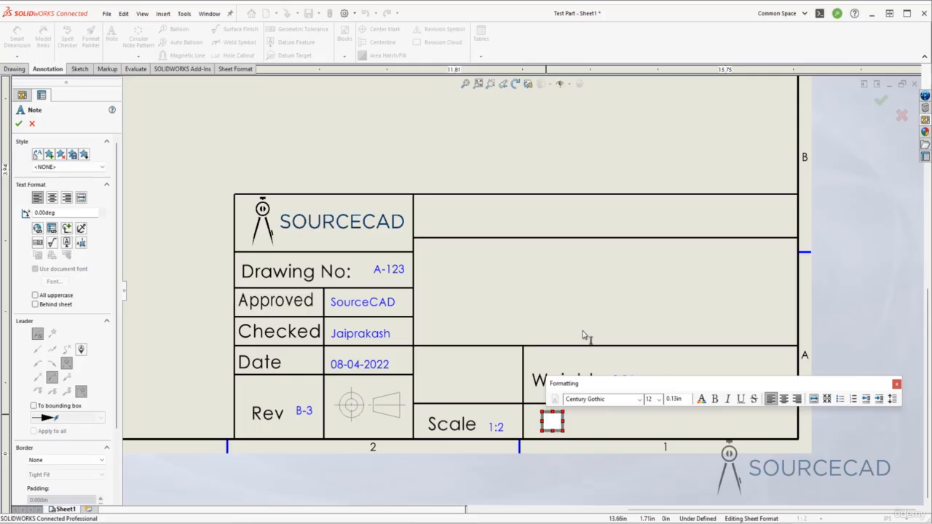
type("Sheet")
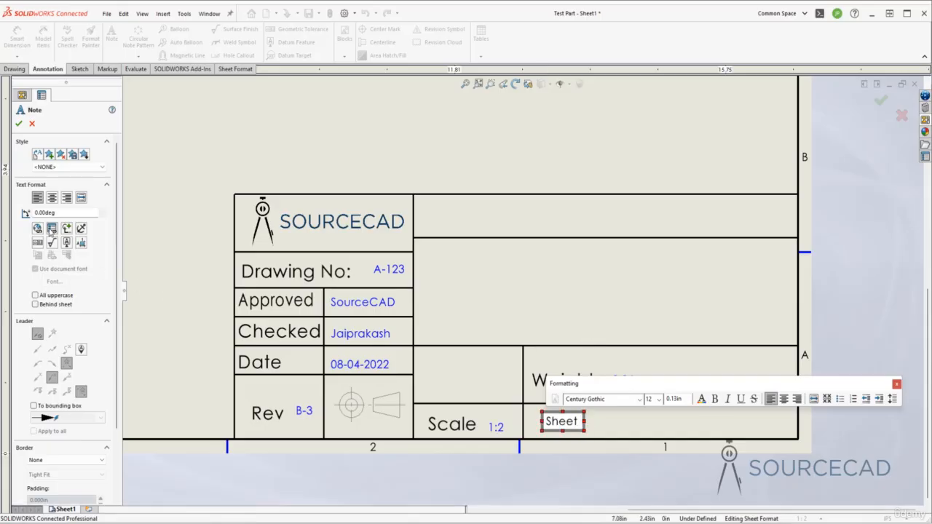
left_click(52, 228)
left_click(515, 244)
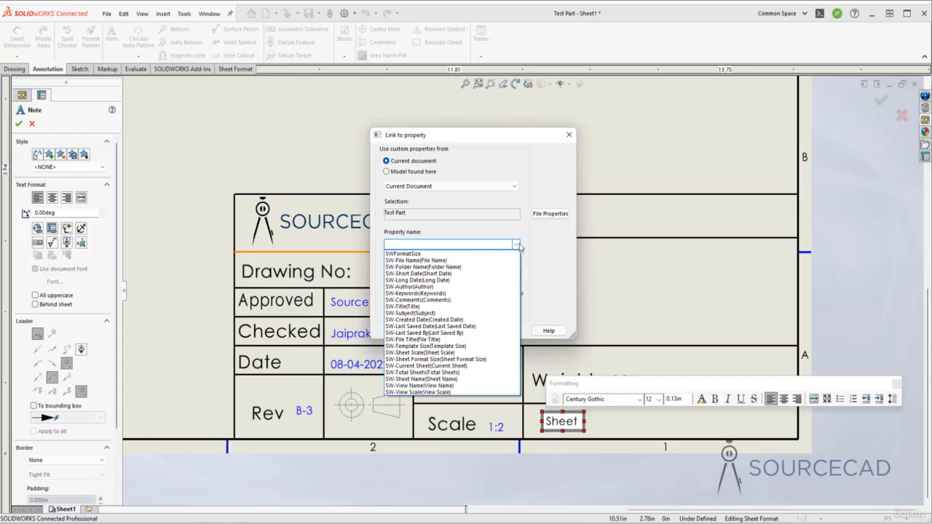
left_click(414, 366)
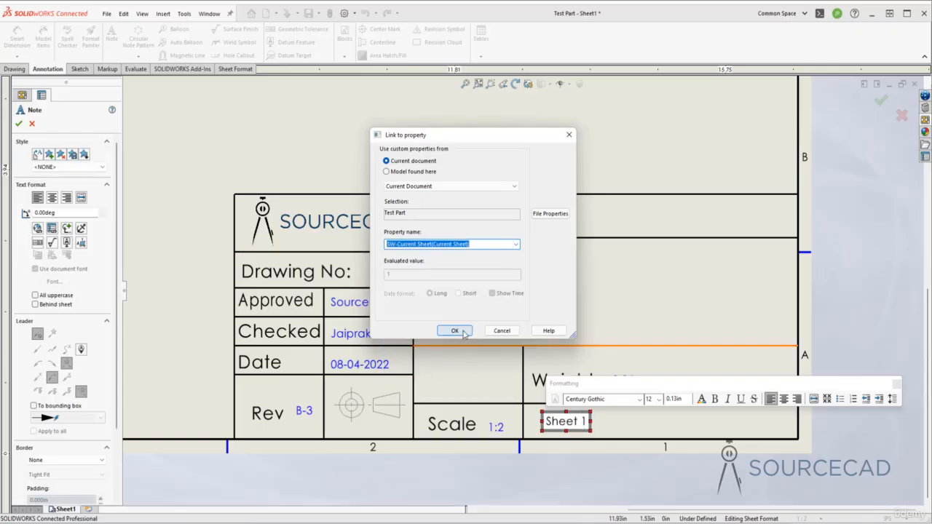
left_click(454, 331)
Extend the sheet note with "of" and a link to the SW-Total Sheets property
type("of")
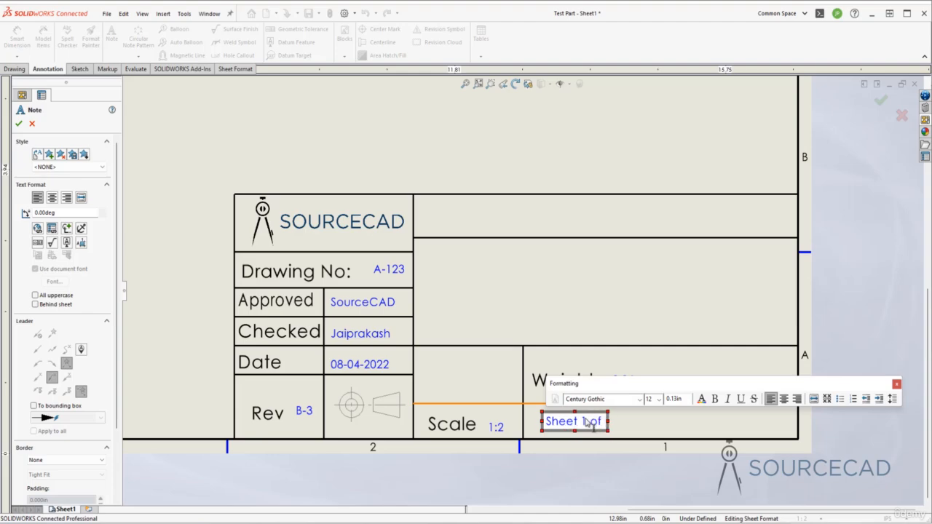
left_click(52, 228)
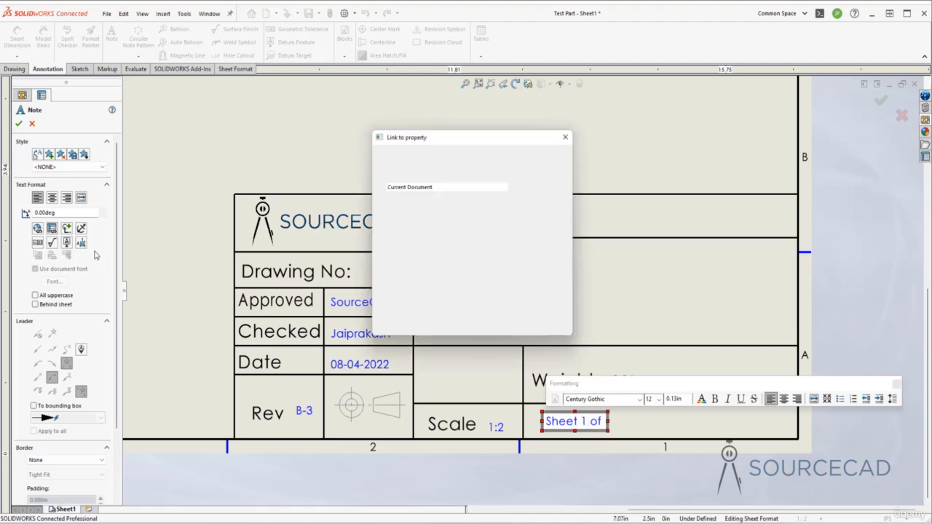
left_click(513, 244)
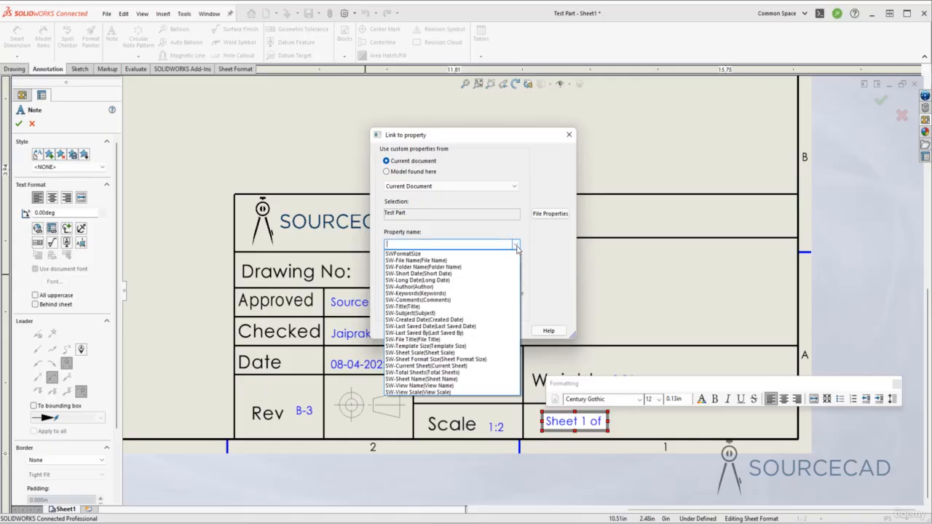
left_click(480, 372)
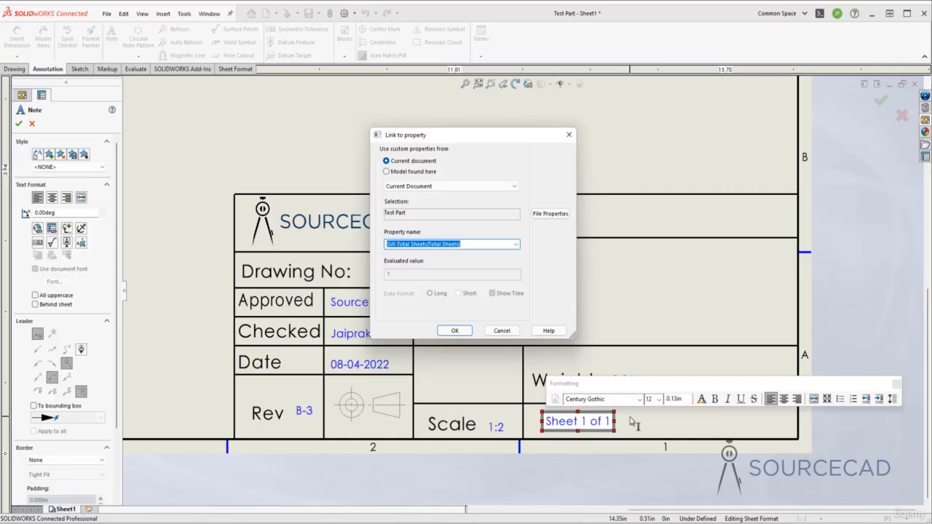
left_click(454, 330)
left_click(642, 425)
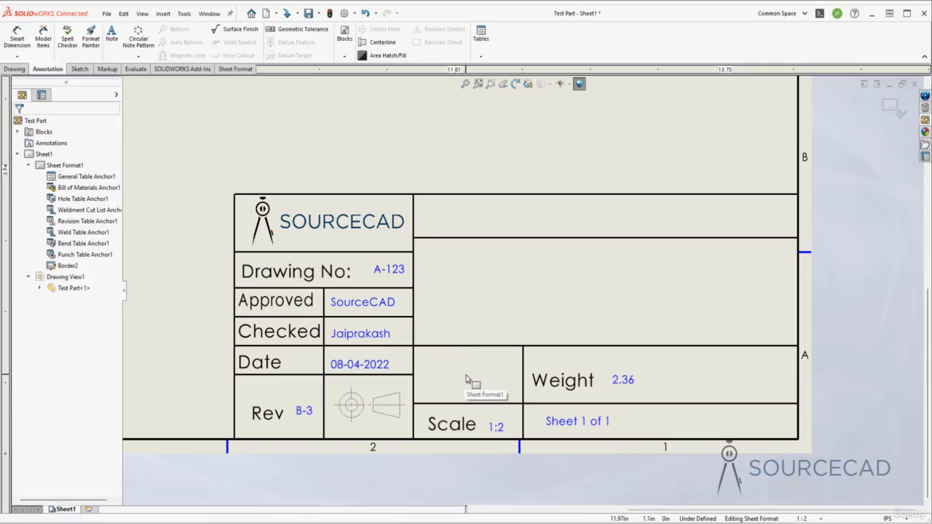
Place a note without leader, linked to the SW-Template Size property, in the empty cell above Scale
left_click(111, 35)
left_click(52, 228)
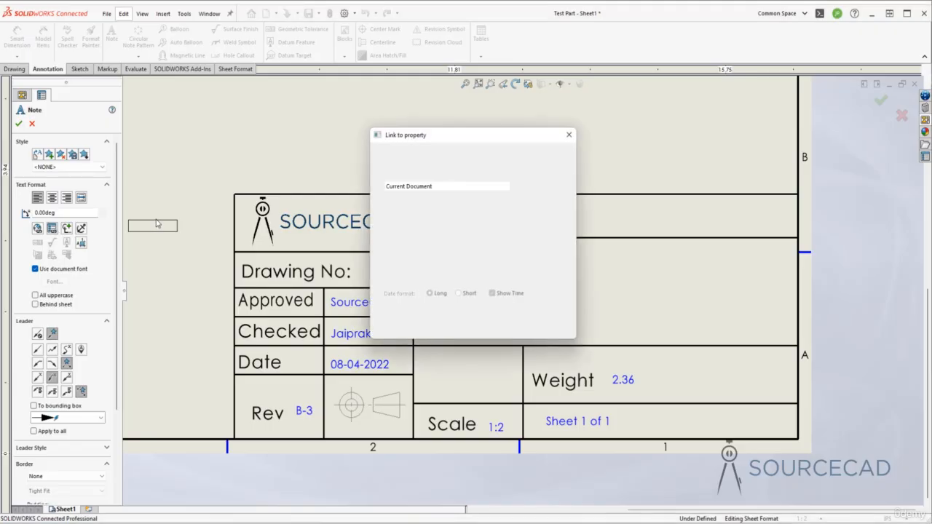
left_click(517, 245)
left_click(483, 346)
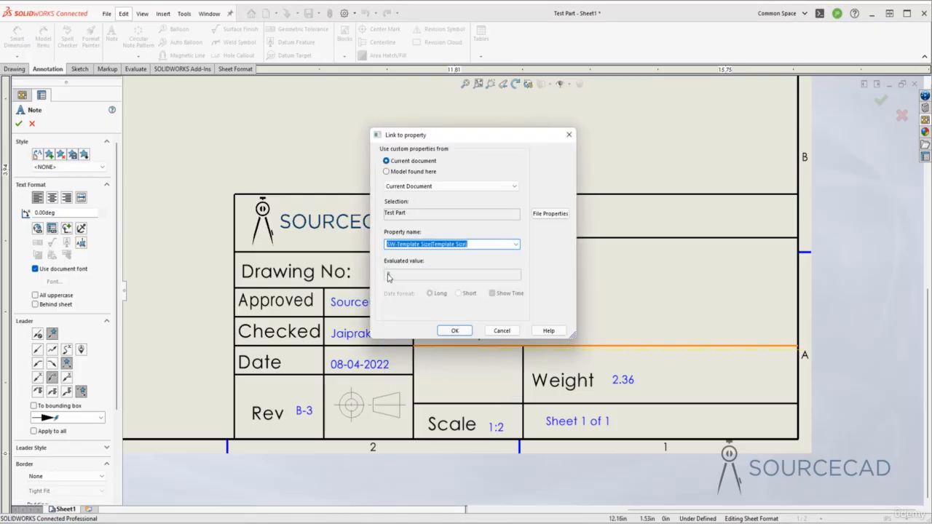
left_click(454, 331)
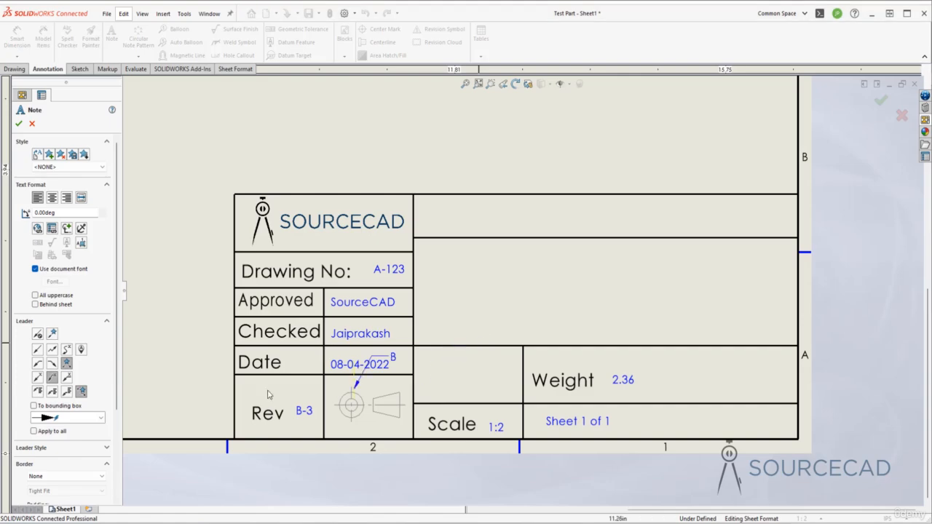
left_click(38, 335)
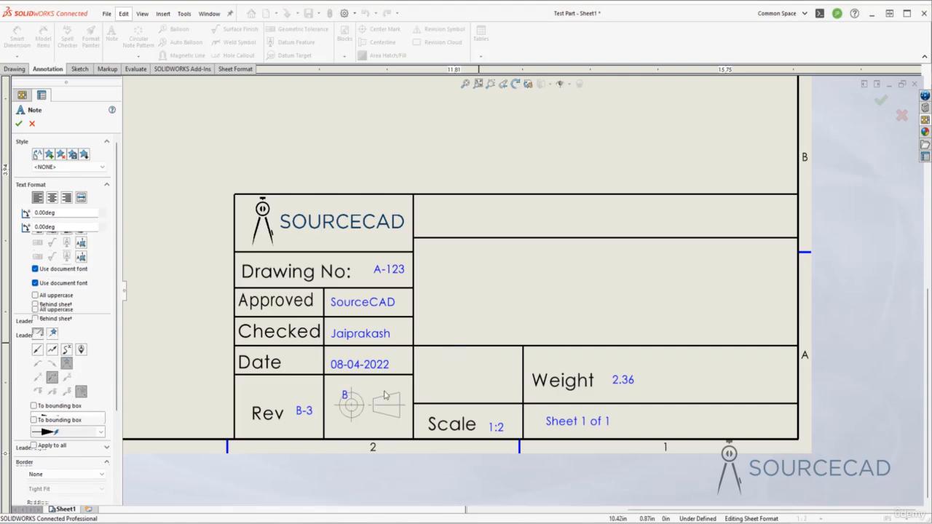
left_click(455, 377)
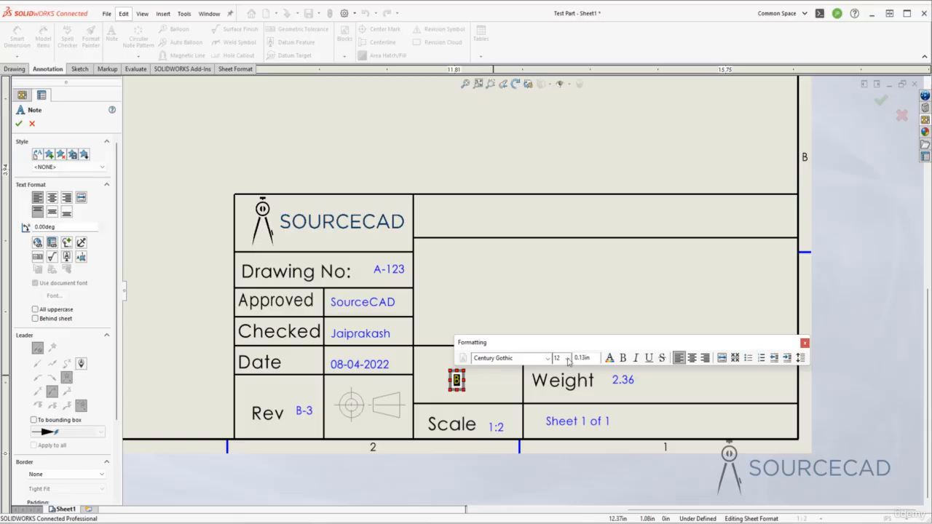
Set the template size note's text height to 0.5in and finish the note
left_click_drag(586, 359, 573, 360)
key("Return")
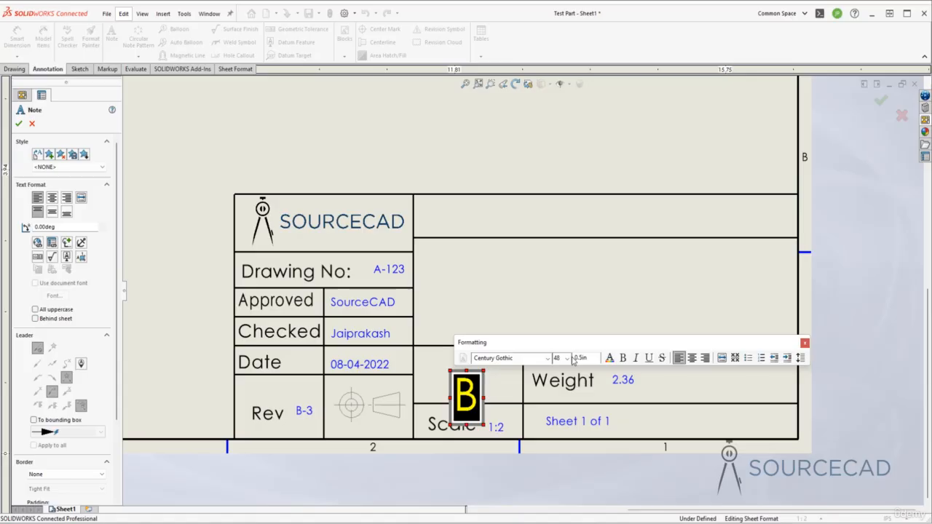
left_click(587, 312)
key("Escape")
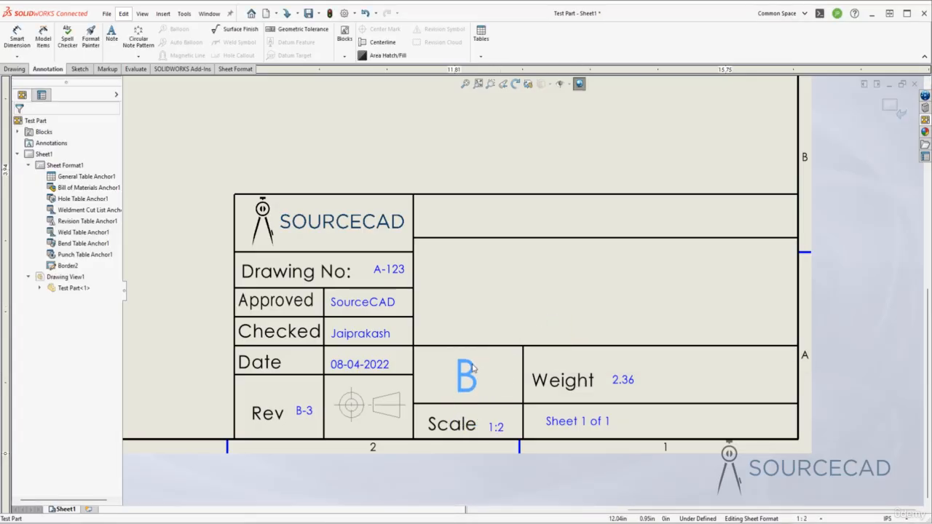
Start a new note and link it to the SW-File Name property of the model in the drawing view specified in Sheet Properties
left_click(515, 294)
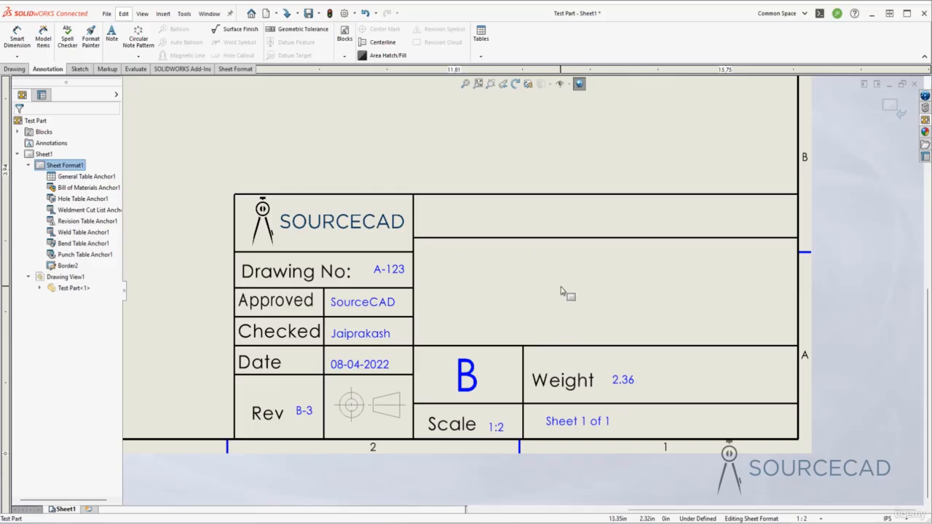
left_click(111, 34)
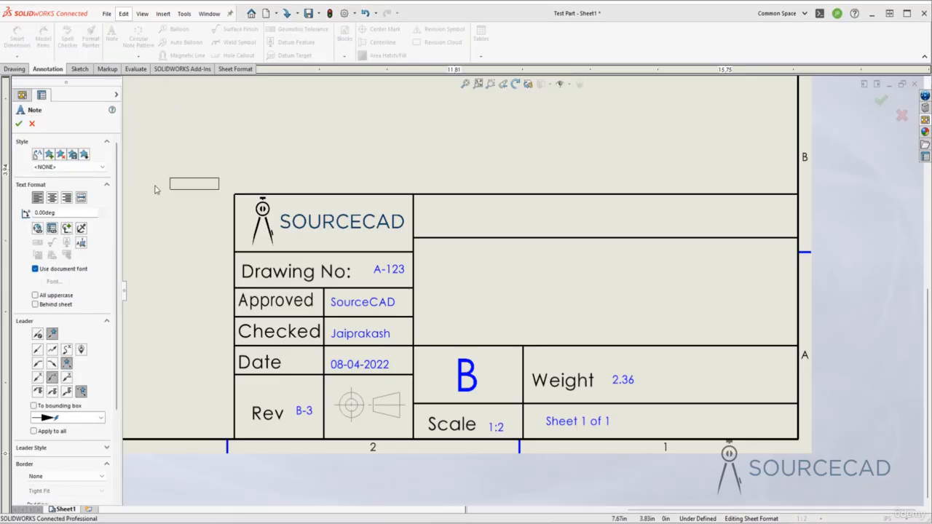
left_click(51, 229)
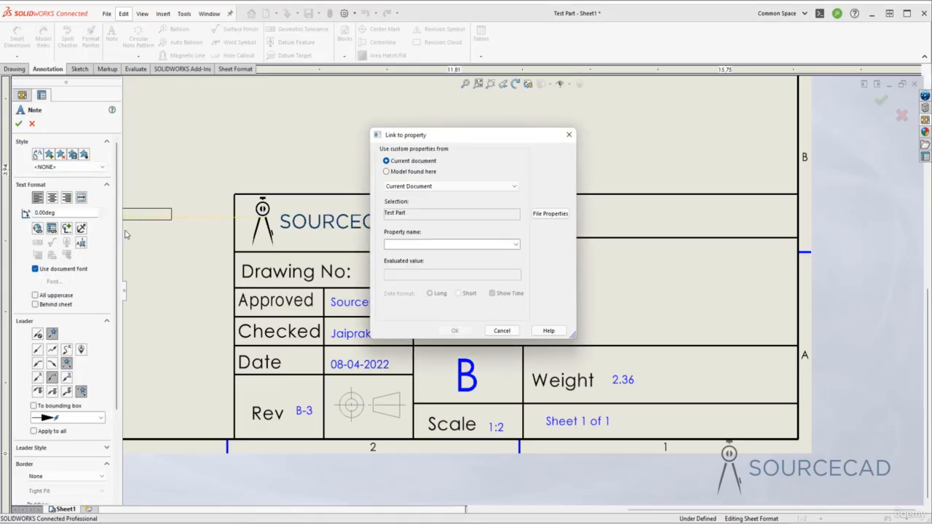
left_click(386, 172)
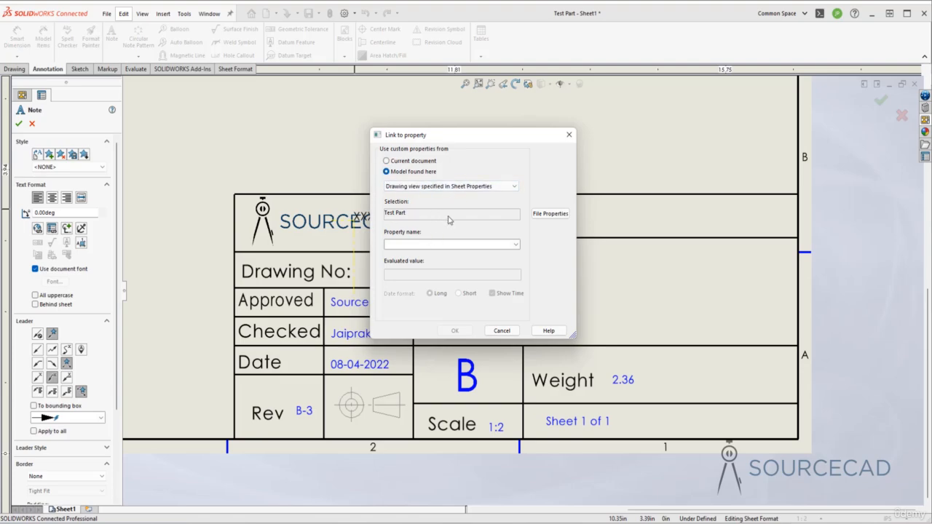
left_click(514, 245)
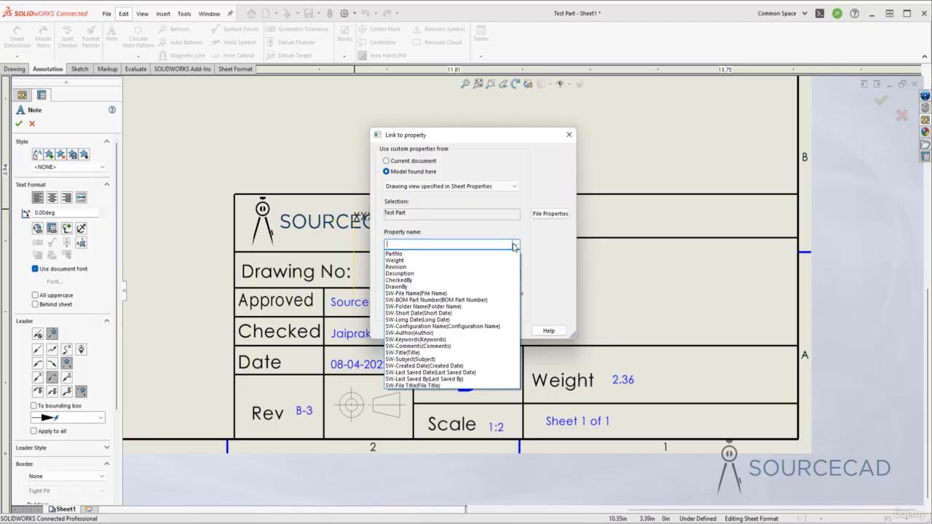
left_click(429, 293)
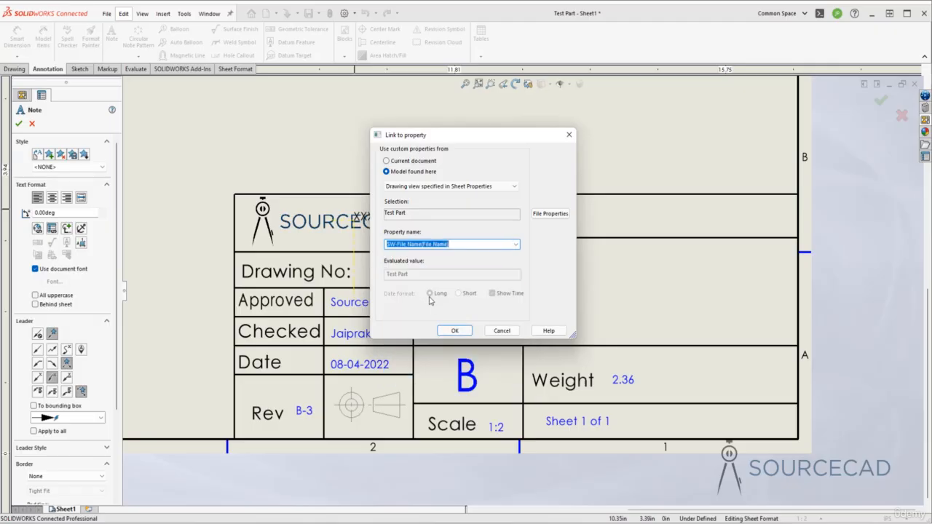
left_click(455, 331)
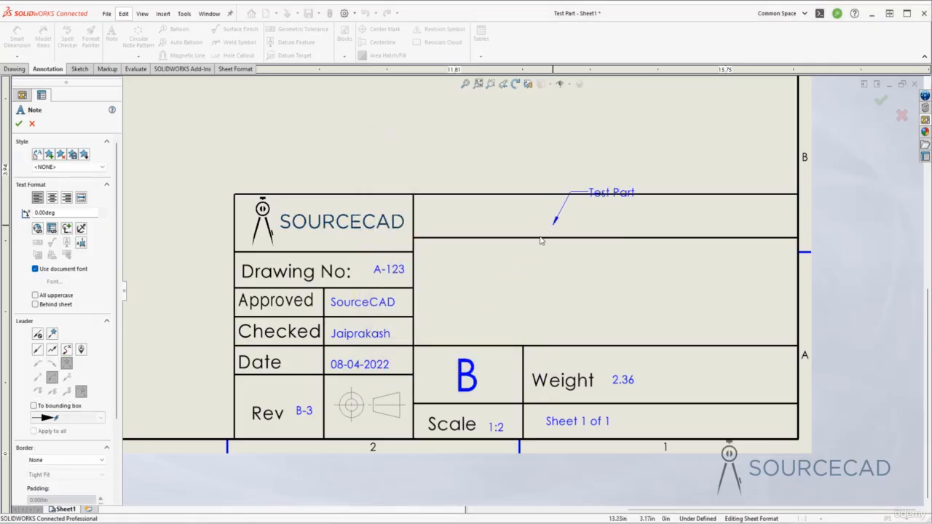
Place the file name note without a leader in the empty title block cell beside the logo and finish it
left_click(38, 334)
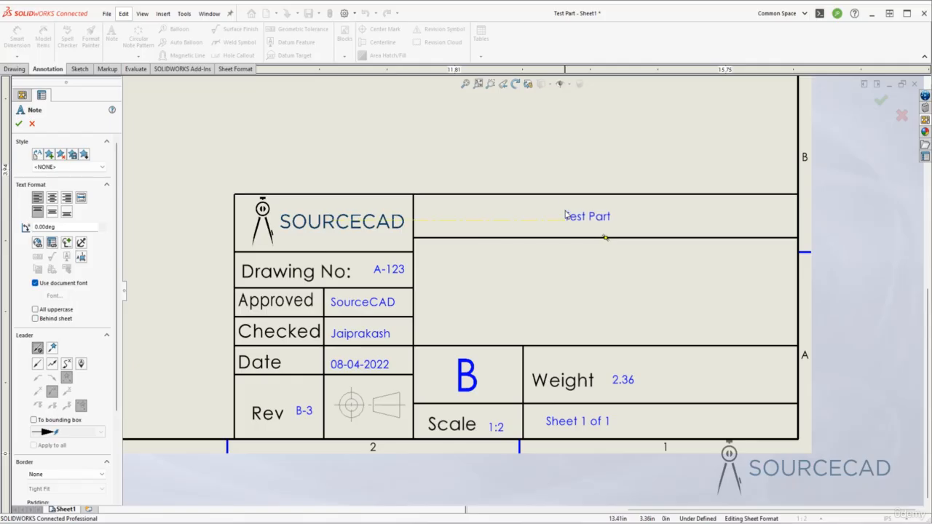
left_click(570, 213)
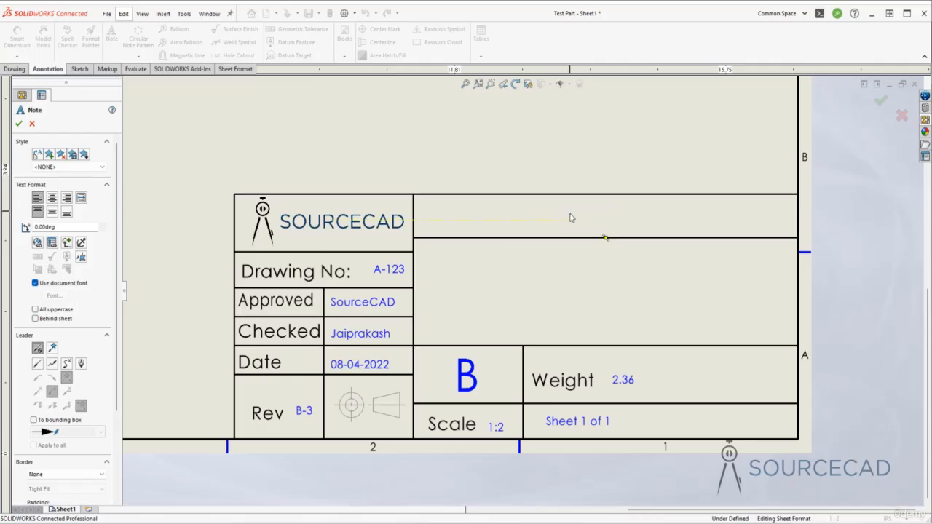
left_click(573, 291)
key("Escape")
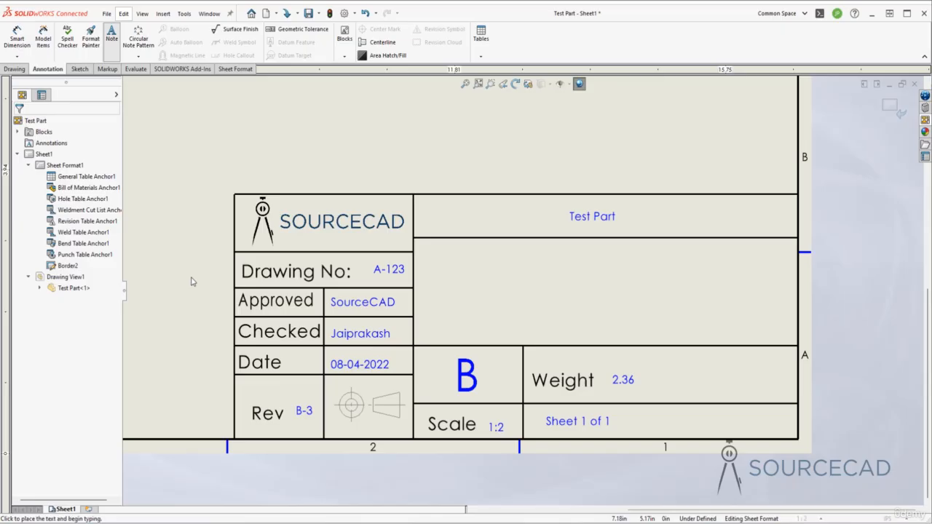
Link another note to the Description property of the model in the drawing view specified in Sheet Properties
left_click(53, 229)
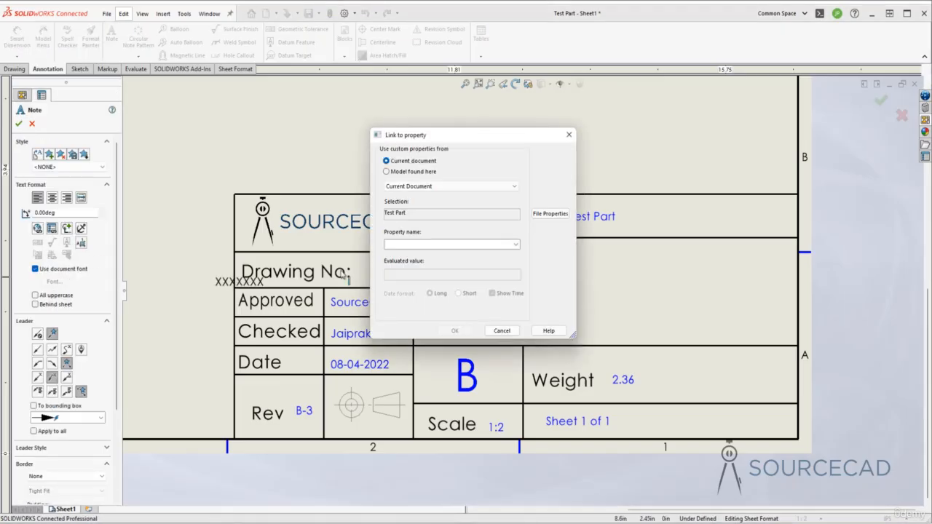
left_click(515, 245)
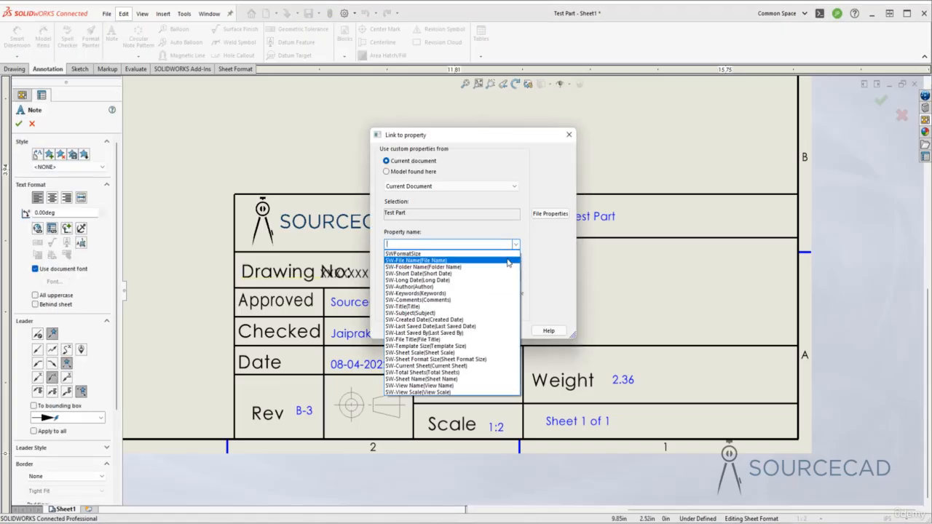
left_click(515, 245)
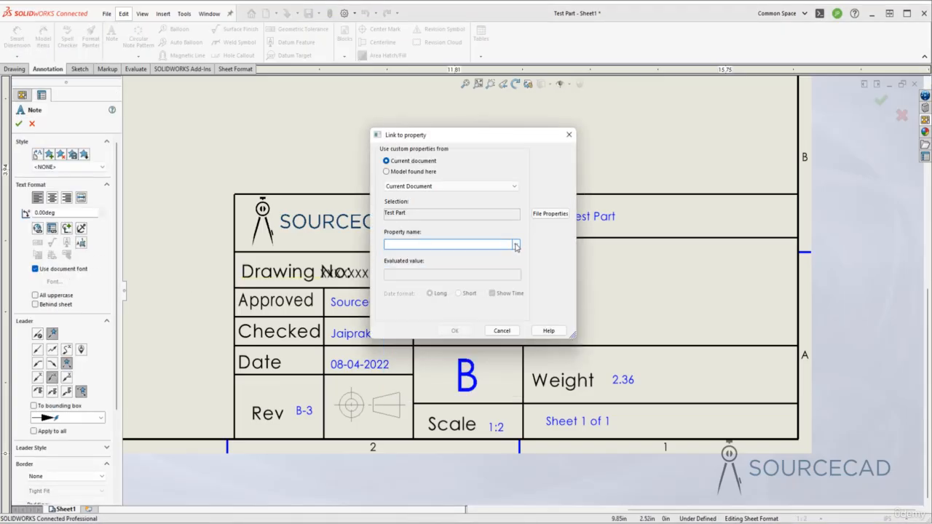
left_click(387, 172)
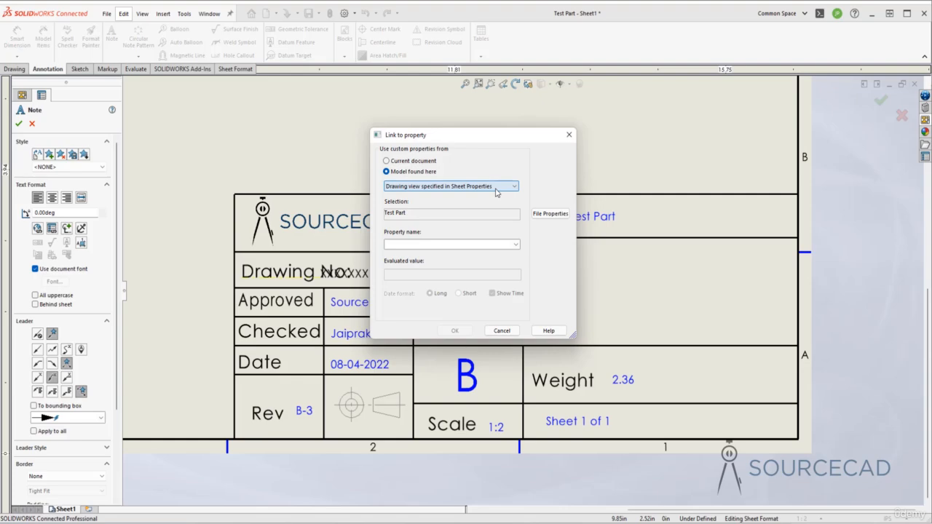
left_click(516, 244)
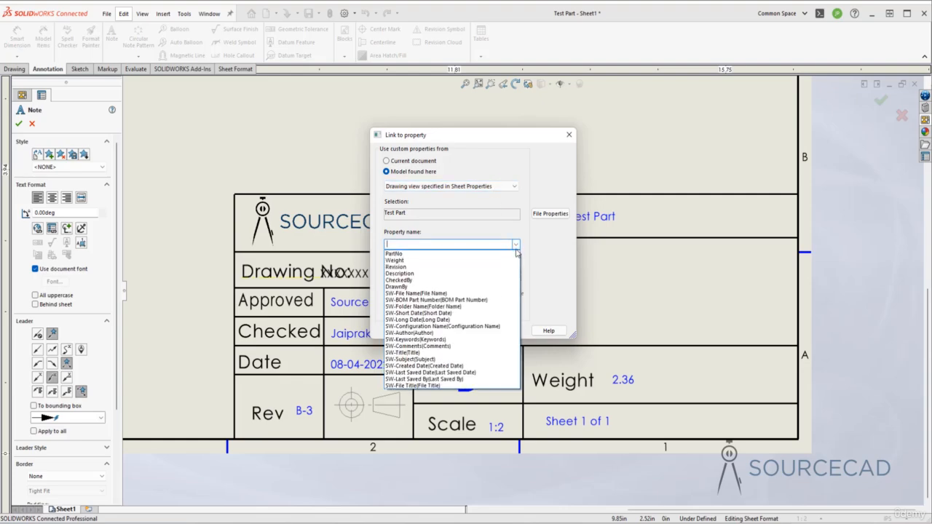
left_click(439, 274)
left_click(455, 330)
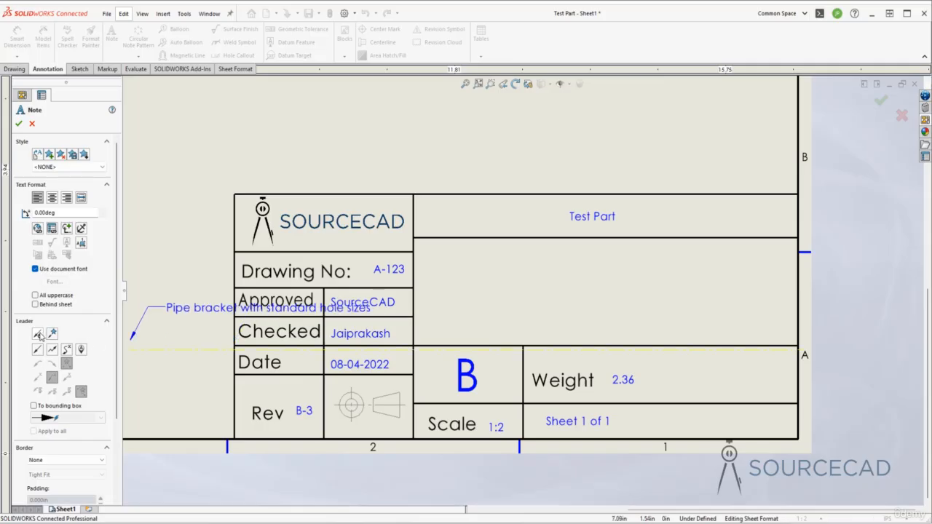
Place the description note without a leader in the large cell below the file name and end the Note command
left_click(501, 291)
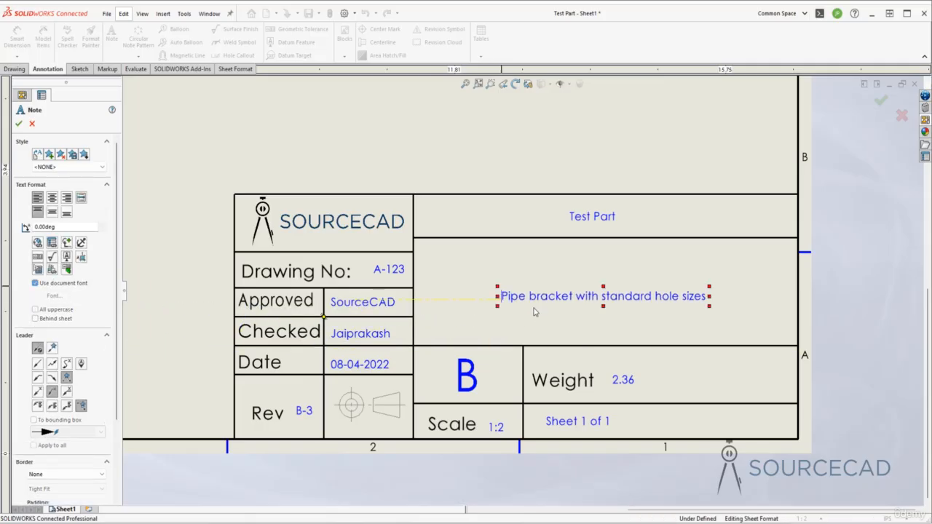
left_click(472, 267)
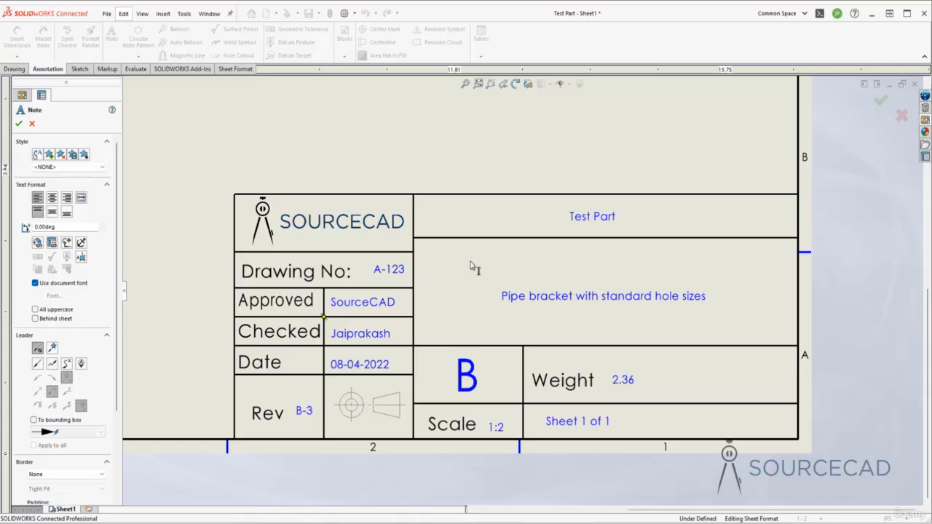
key("Escape")
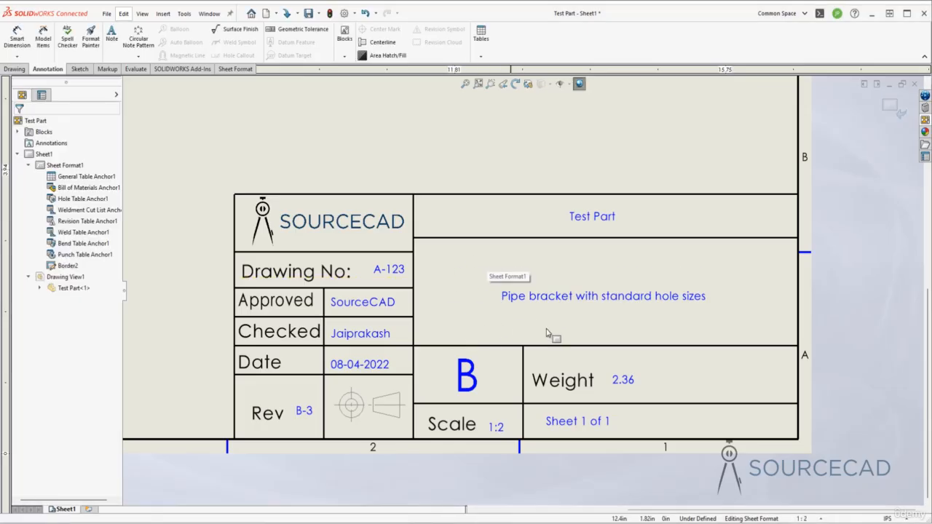
Examine the filled title block up close and its place within the whole sheet layout
scroll(470, 279, "down", 2)
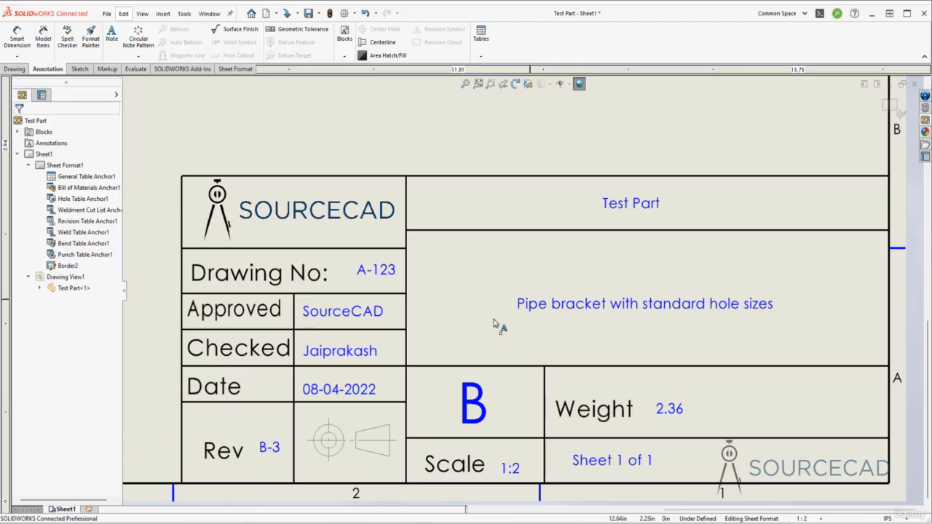
scroll(437, 313, "up", 2)
scroll(466, 309, "up", 3)
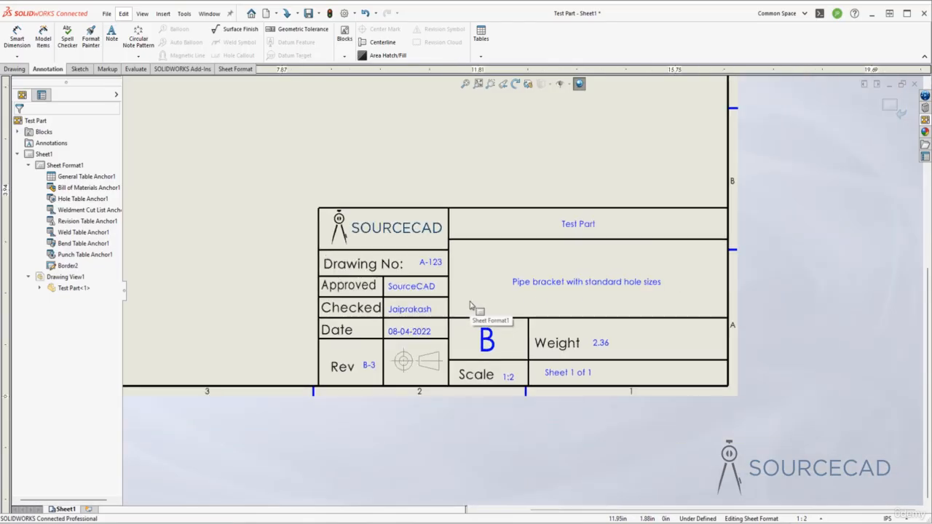
middle_click_drag(499, 299, 570, 375, "ctrl")
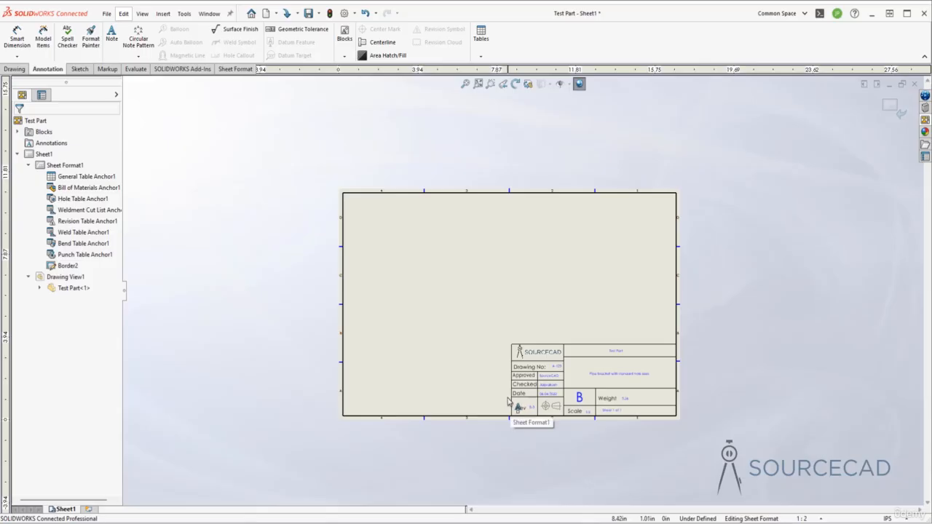
scroll(481, 411, "down", 2)
scroll(486, 411, "down", 1)
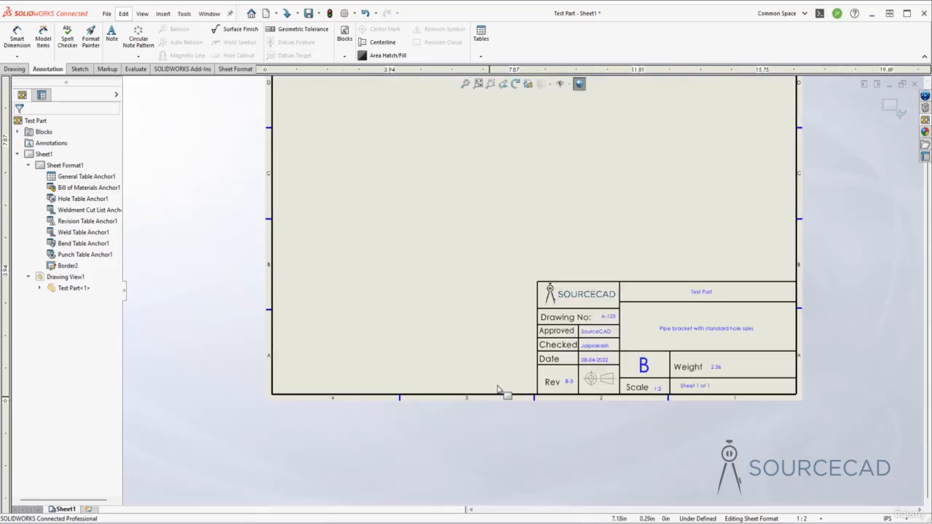
middle_click_drag(500, 387, 408, 379)
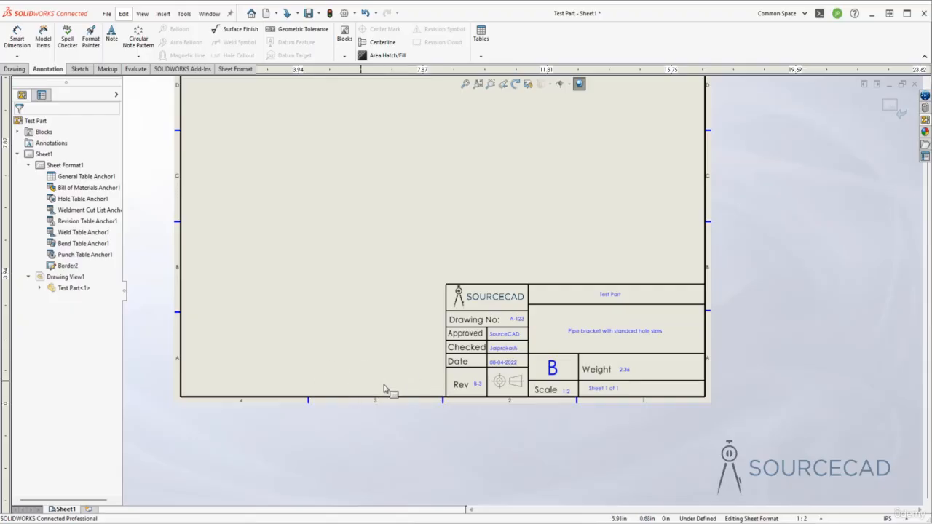
mouse_move(537, 181)
middle_mouse_down()
mouse_move(551, 245)
mouse_move(571, 262)
middle_mouse_up()
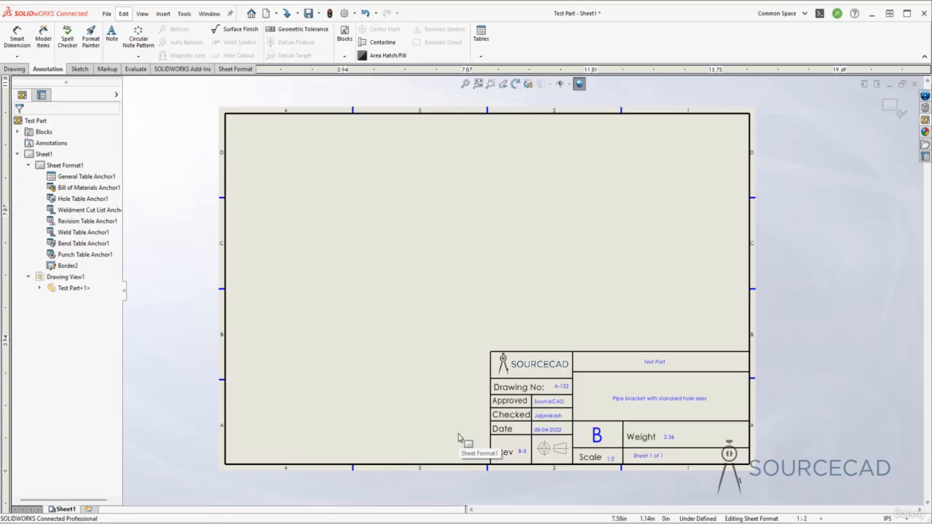
Exit sheet format editing and delete the Test Part drawing view from the sheet
left_click(890, 106)
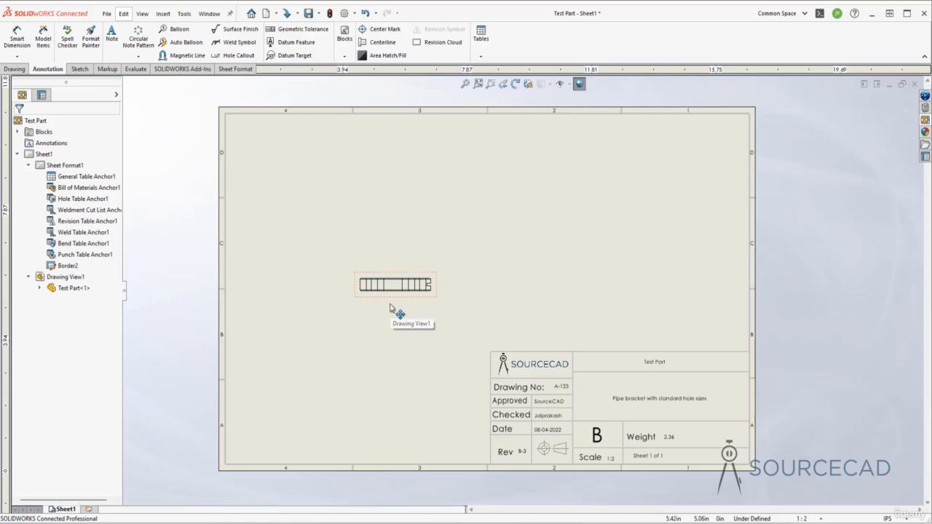
left_click(434, 297)
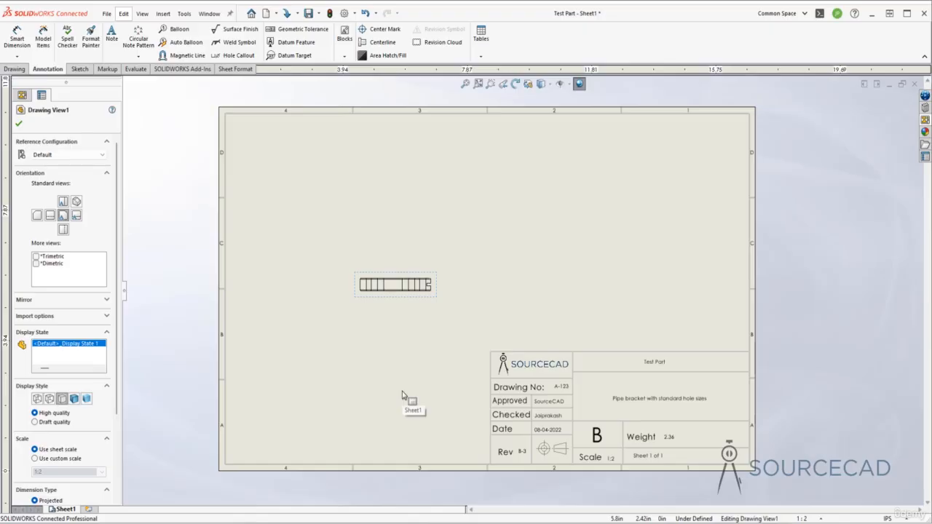
key("Delete")
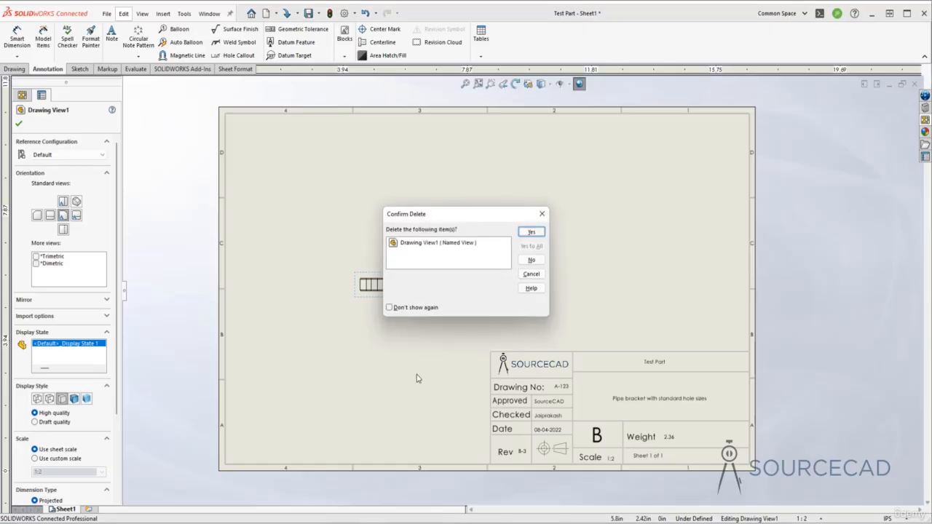
left_click(531, 232)
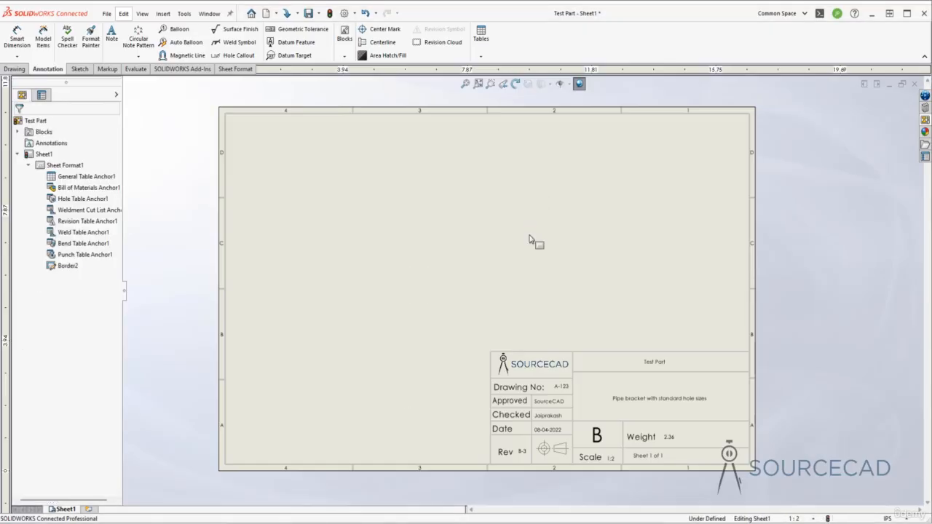
Rebuild the drawing and inspect the title block's linked fields without a model view on the sheet
left_click(329, 13)
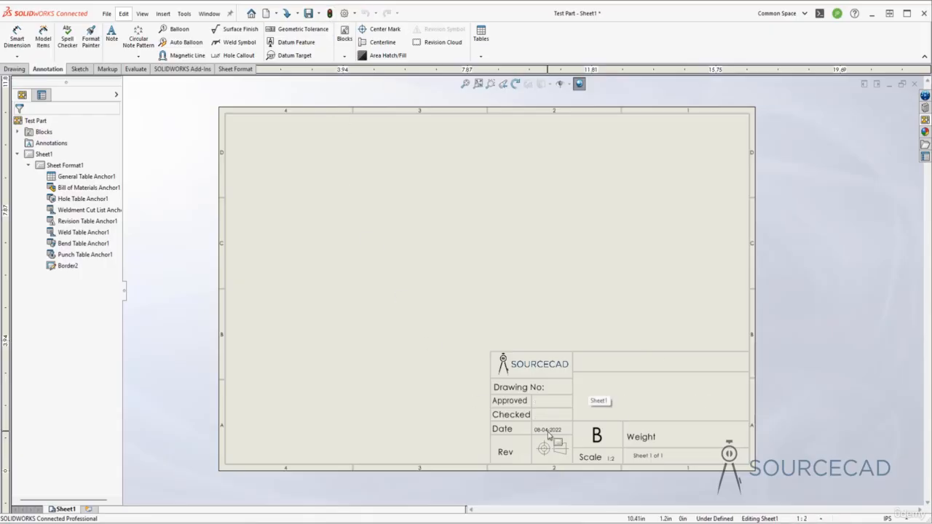
scroll(552, 436, "down", 2)
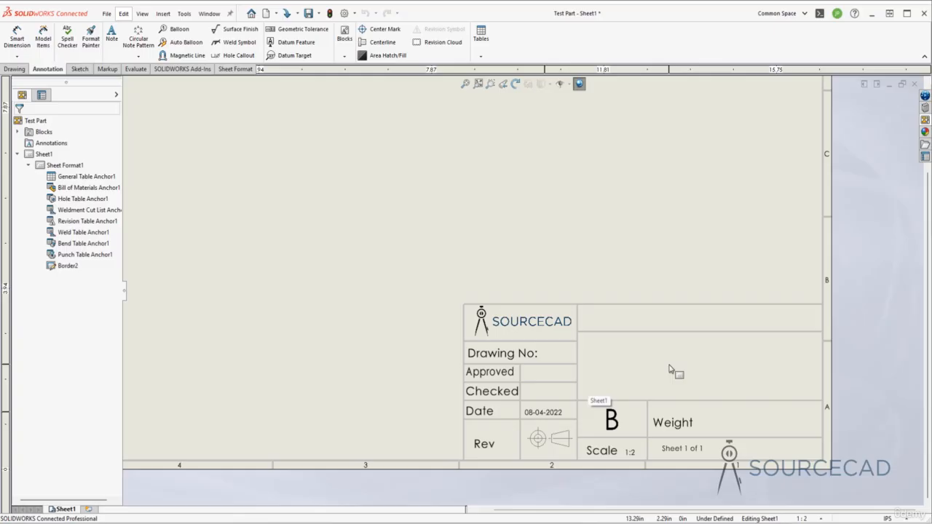
scroll(670, 370, "up", 4)
middle_click_drag(517, 262, 533, 297)
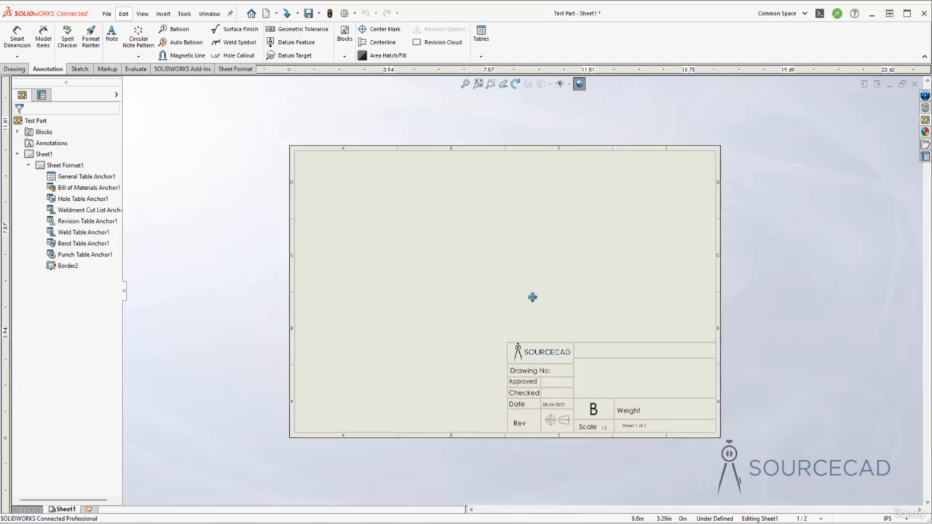
Insert a predefined view on the lower left area of the sheet, beside the title block
left_click(16, 69)
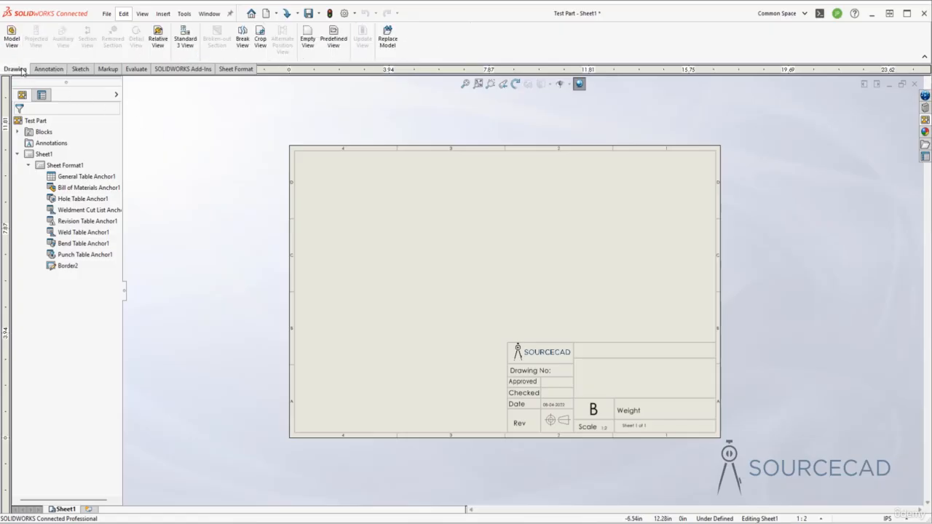
left_click(340, 42)
left_click(333, 38)
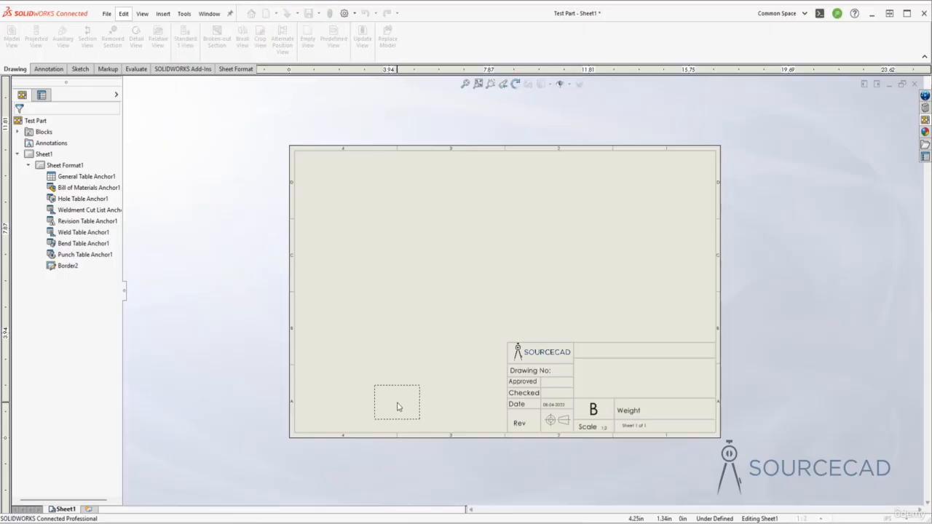
left_click(383, 313)
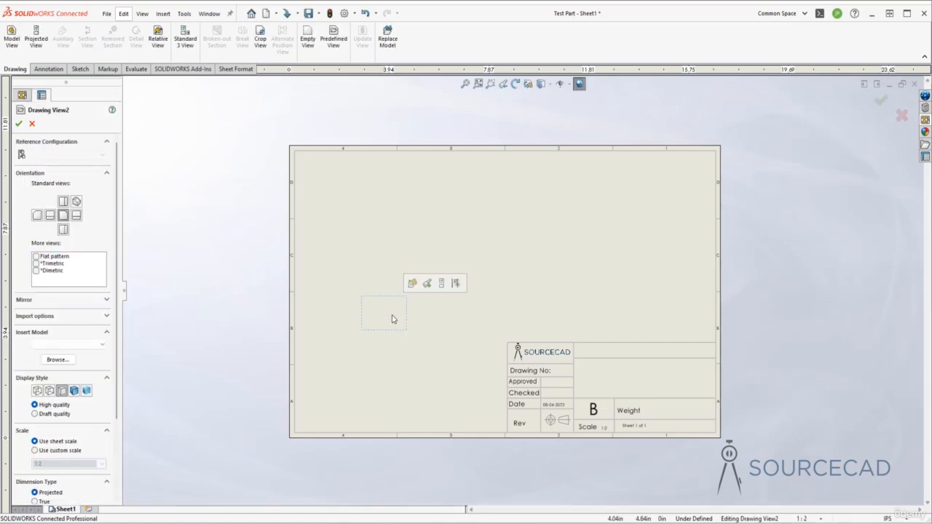
Project views above, beside and diagonally from the predefined view, and set the diagonal isometric view's display style to Shaded With Edges
left_click(442, 284)
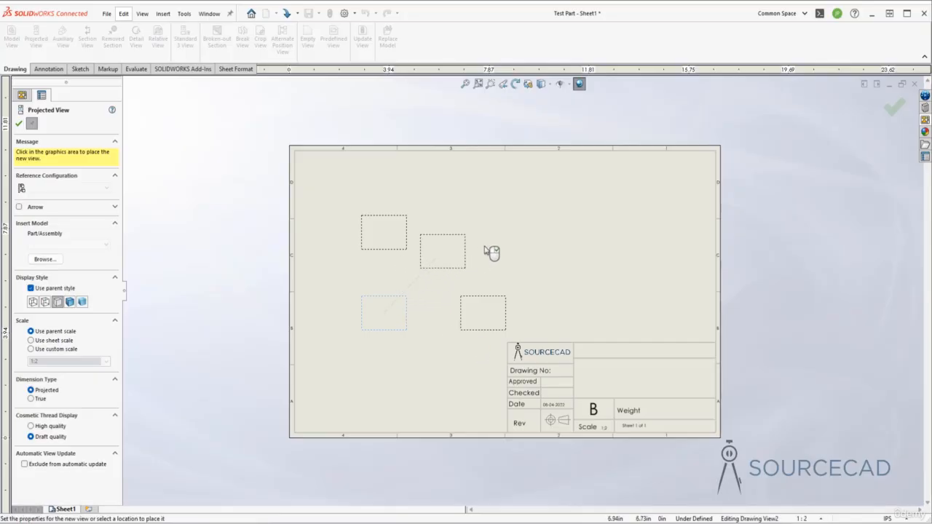
left_click(544, 231)
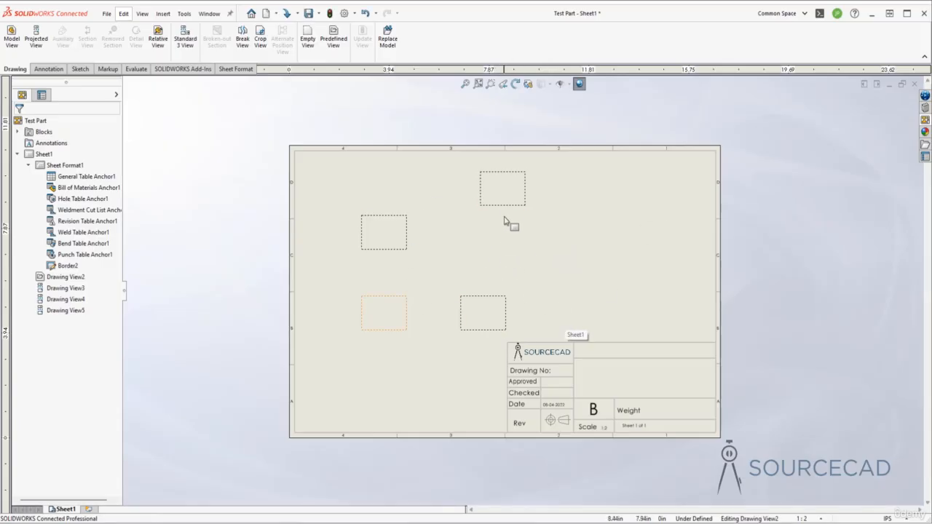
left_click(512, 187)
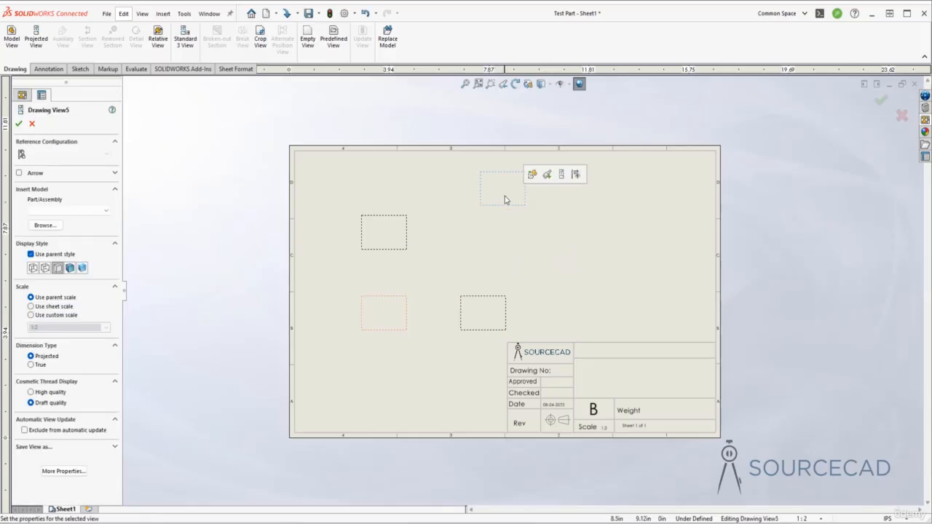
left_click(70, 268)
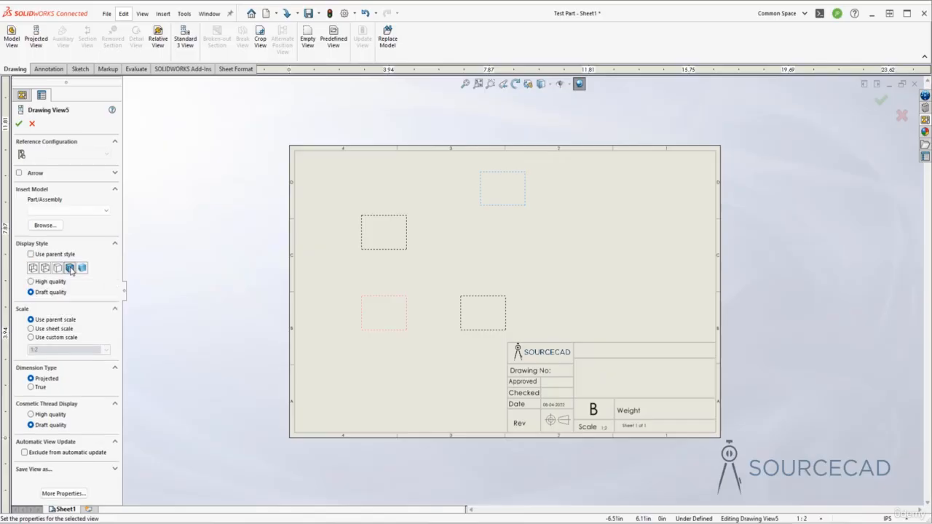
left_click(19, 123)
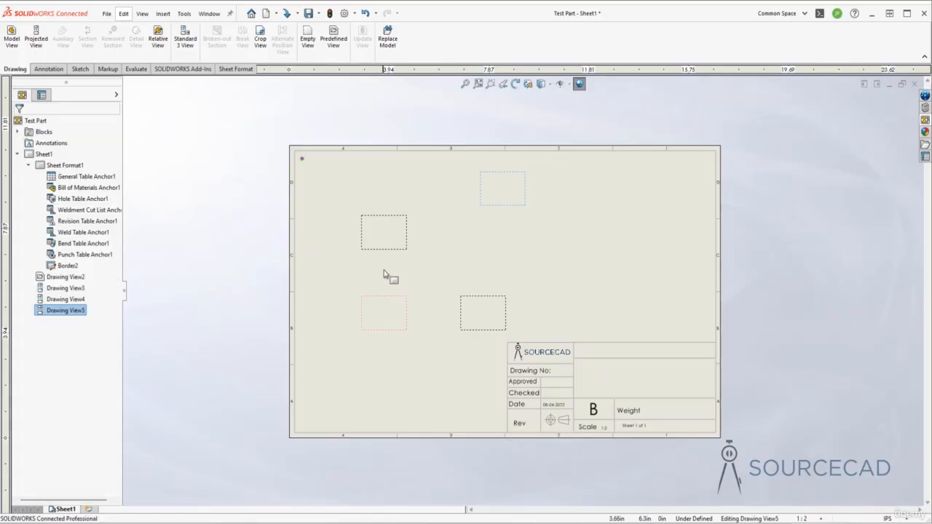
Spread the four predefined views across the sheet, with the isometric view in the upper right area and the others clear of the title block
left_click_drag(388, 256, 387, 233)
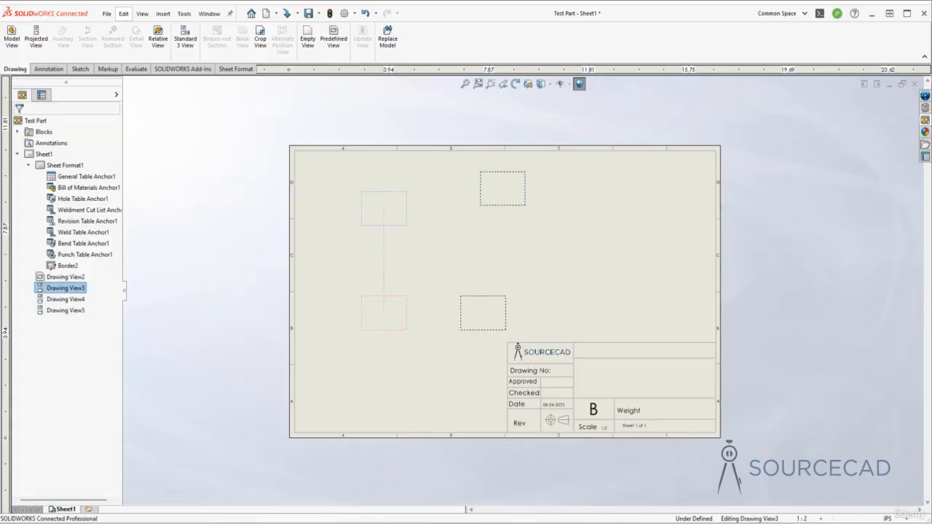
left_click_drag(519, 206, 643, 231)
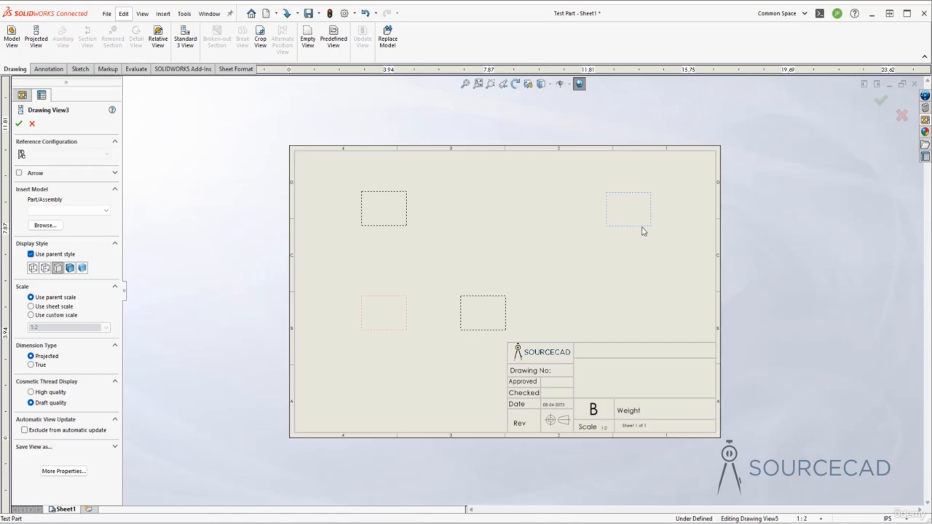
mouse_move(505, 313)
left_mouse_down()
mouse_move(561, 319)
mouse_move(552, 312)
left_mouse_up()
left_click_drag(379, 333, 379, 323)
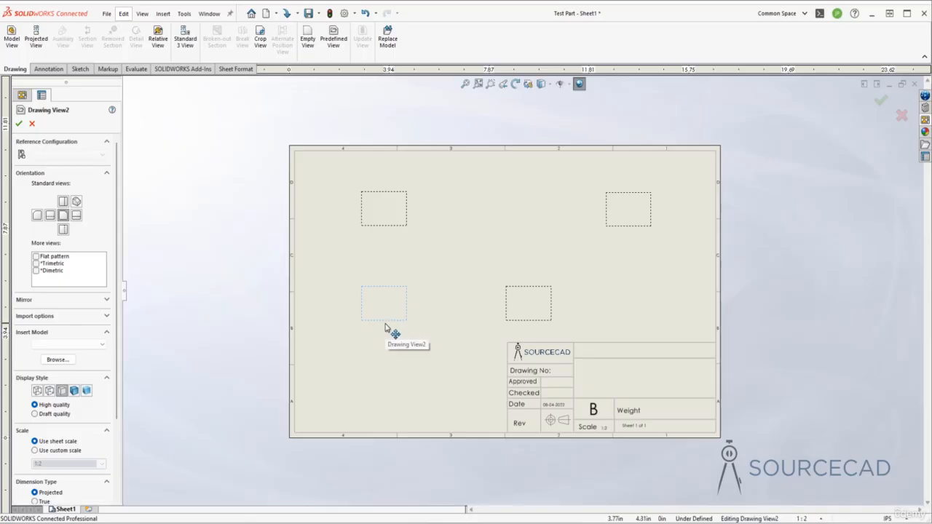
key("Escape")
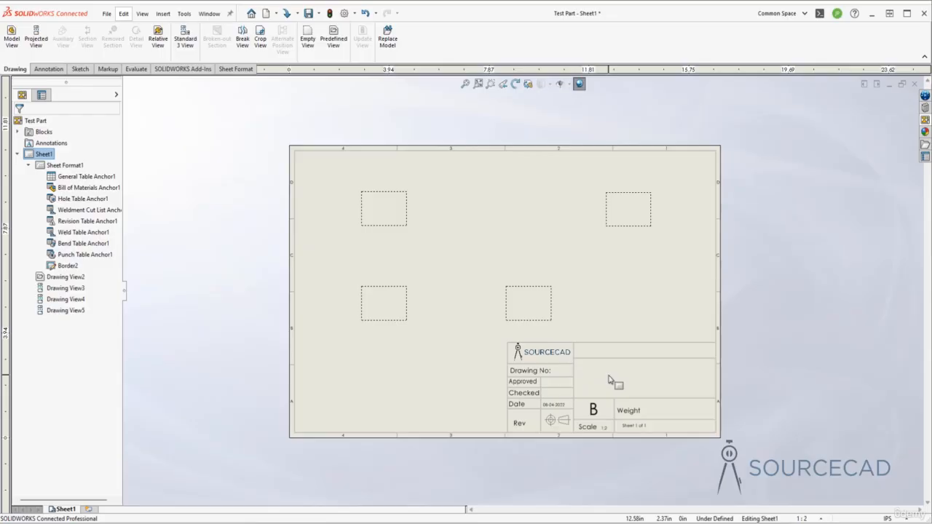
Save the drawing to this PC as a Drawing Templates (*.drwdot) file named SourceCAD Template in the default templates folder
left_click(107, 14)
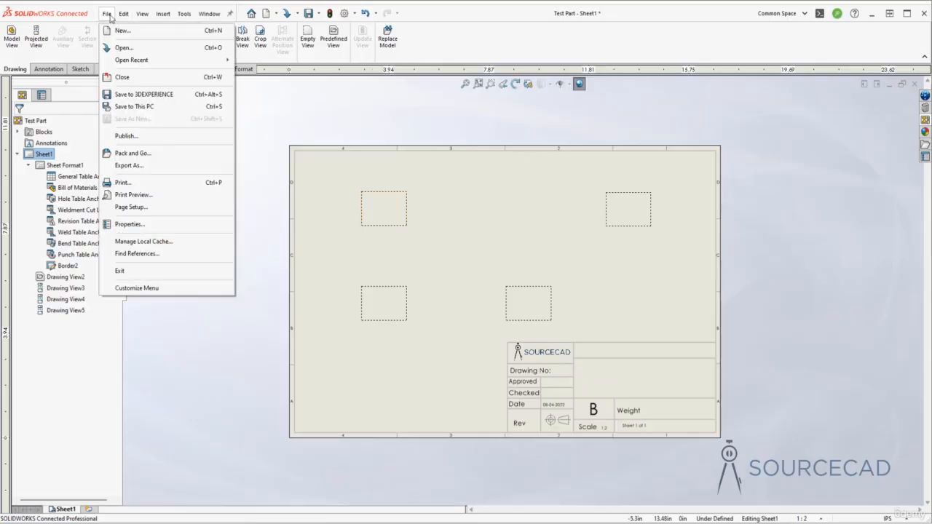
left_click(147, 107)
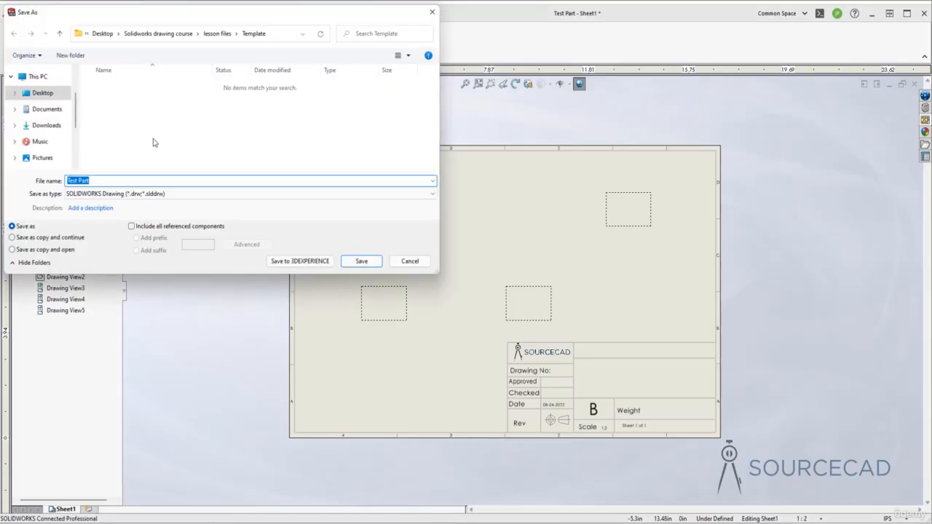
left_click(179, 198)
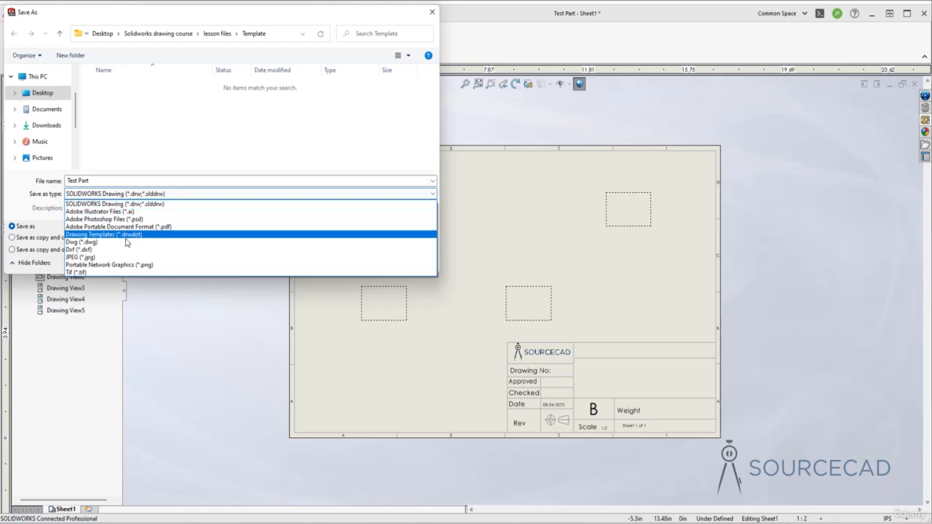
left_click(87, 235)
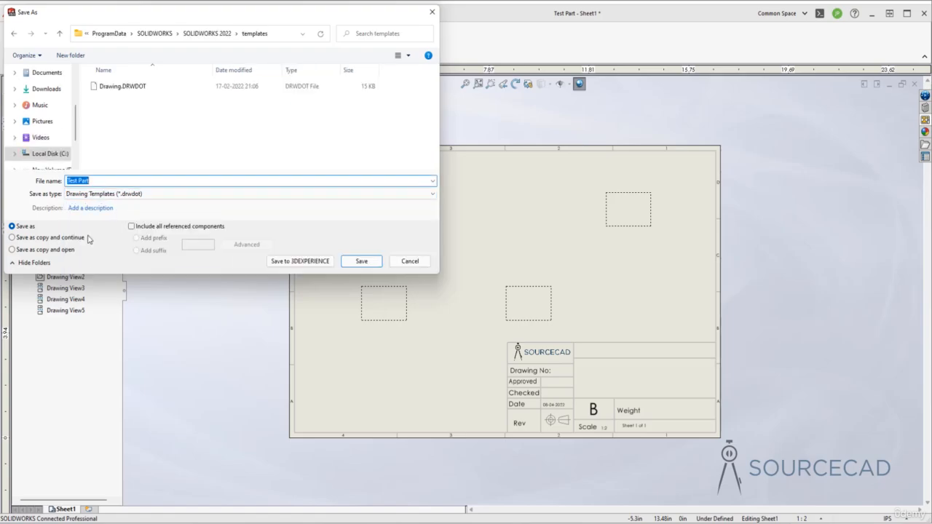
left_click(97, 182)
left_click_drag(97, 183, 65, 181)
type("SourceCAD Template")
left_click(365, 263)
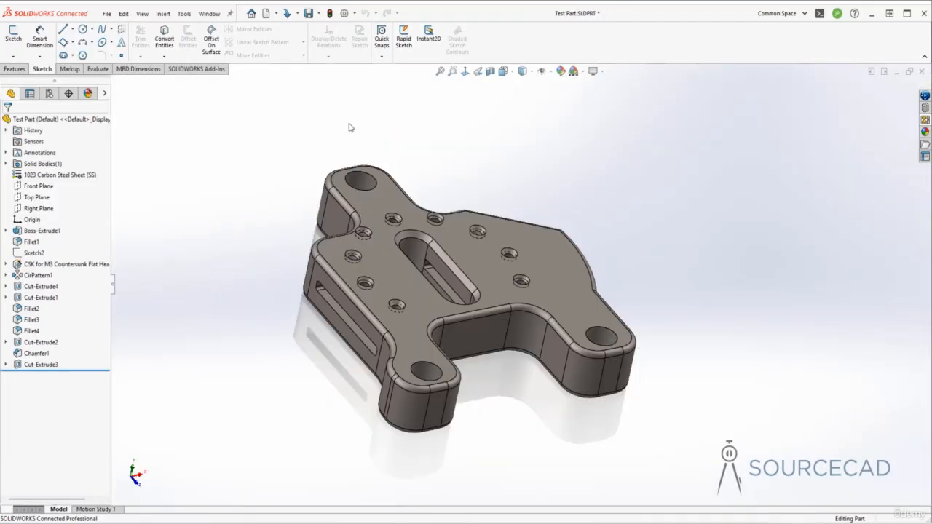
Close Test Part without saving and open the Pipe Bracket part from the Template folder of the lesson files in File Explorer
left_click(923, 72)
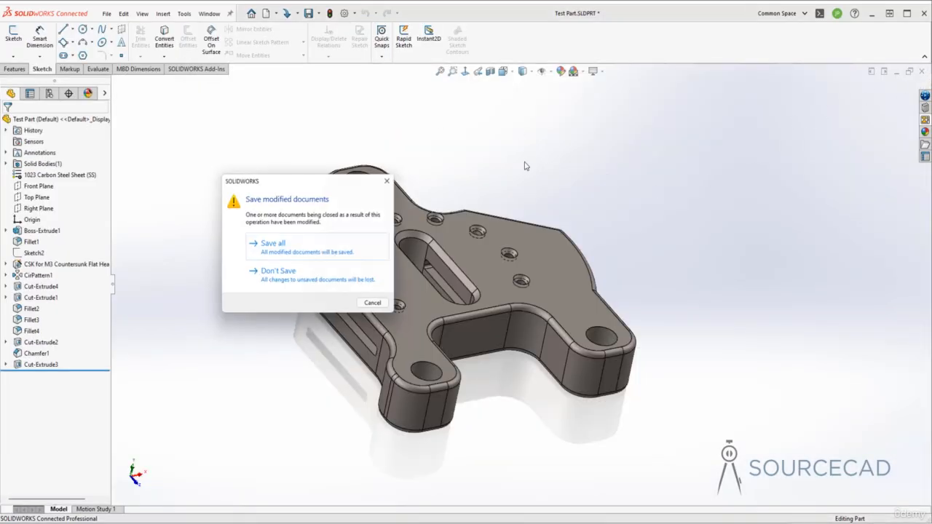
left_click(314, 284)
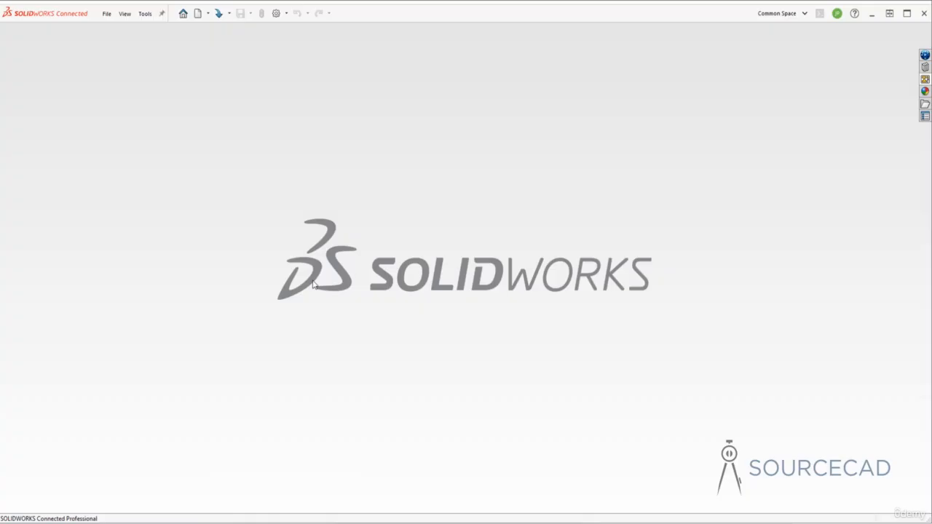
key("alt+Tab")
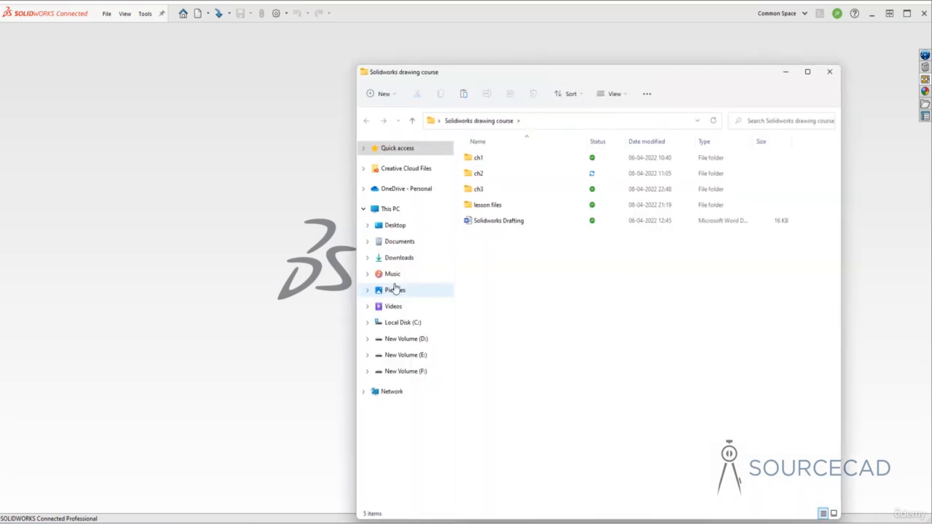
left_click(496, 207)
double_click(495, 206)
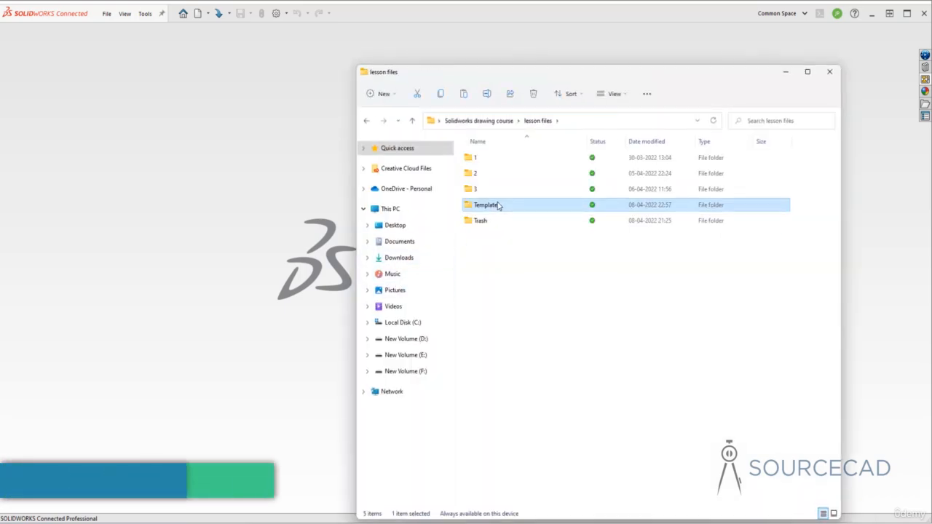
double_click(498, 207)
left_click(492, 175)
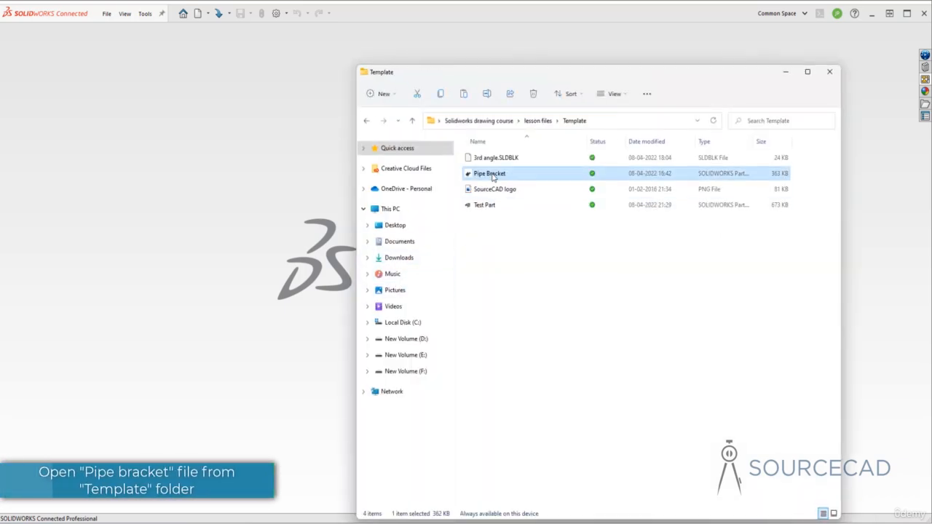
double_click(542, 174)
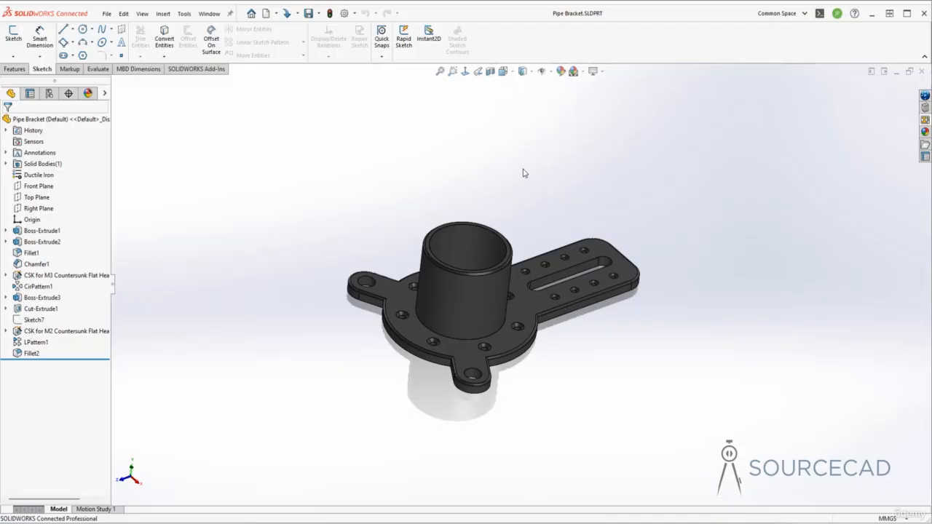
Review the custom properties of the Pipe Bracket part without changing them
left_click(106, 13)
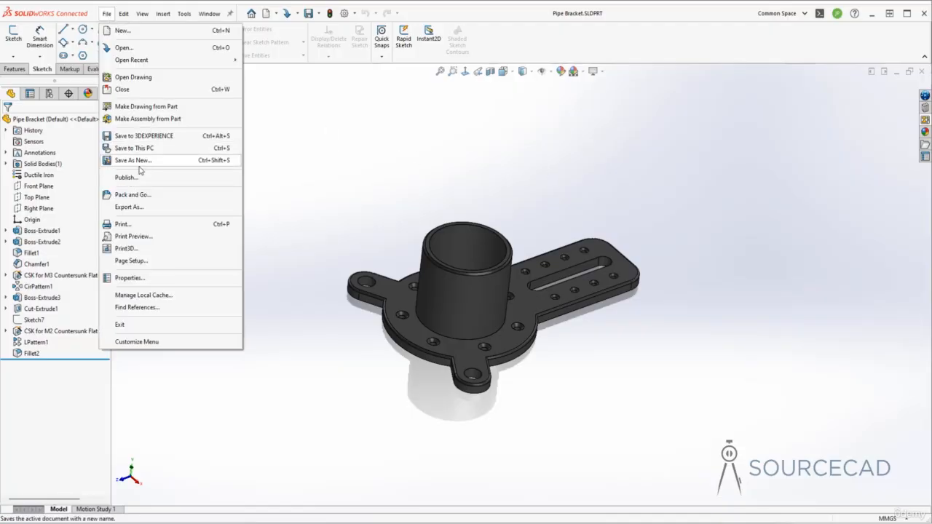
left_click(162, 282)
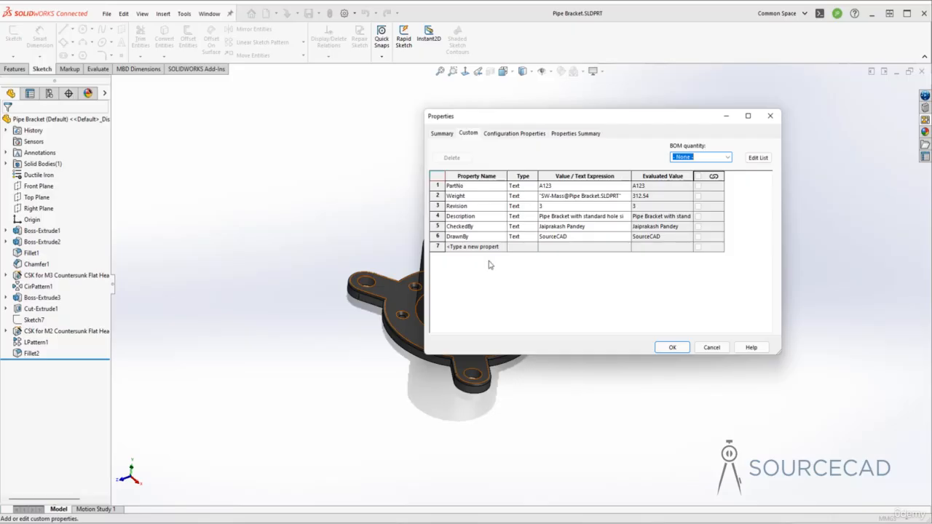
left_click(708, 347)
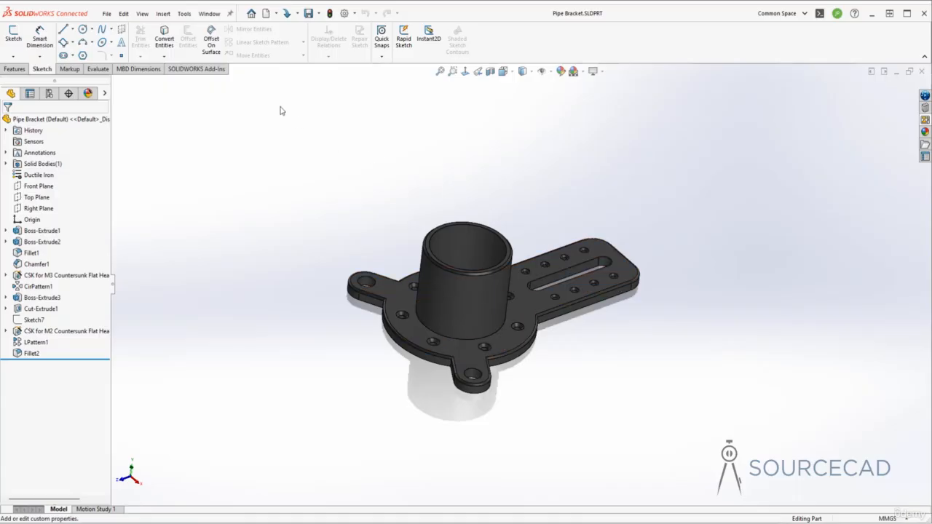
Make a drawing from the Pipe Bracket part using the SourceCAD Template
left_click(277, 14)
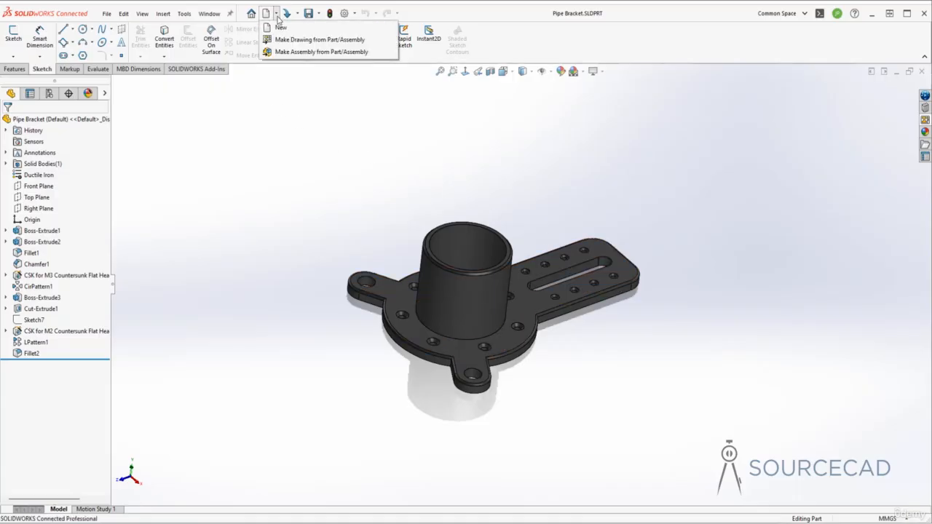
left_click(339, 40)
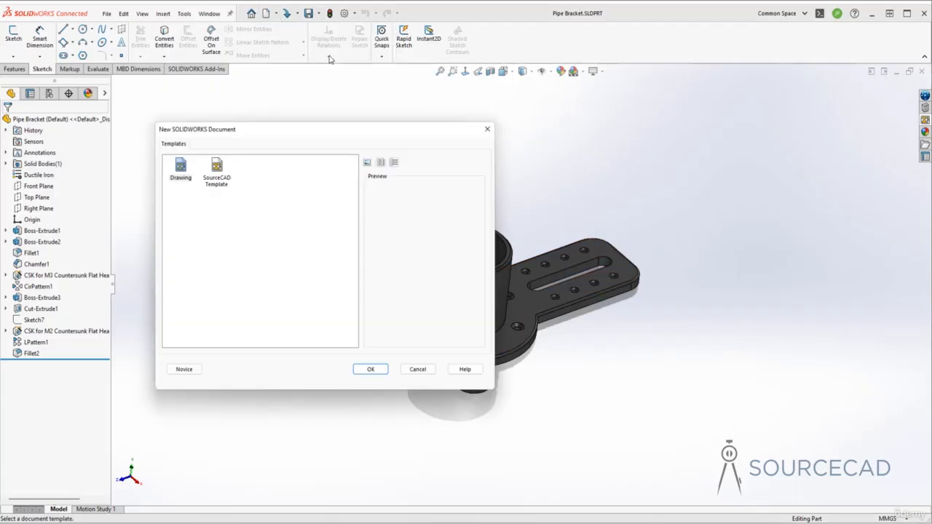
left_click(219, 168)
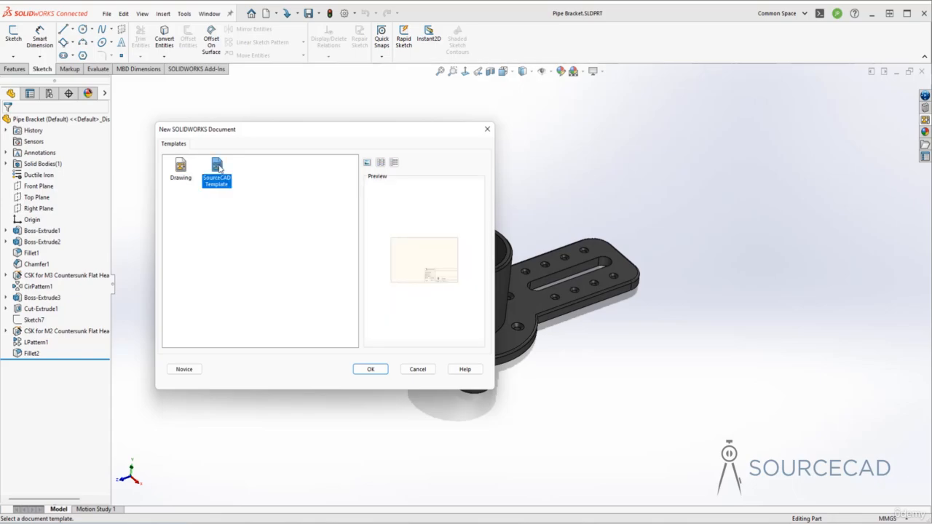
left_click(370, 370)
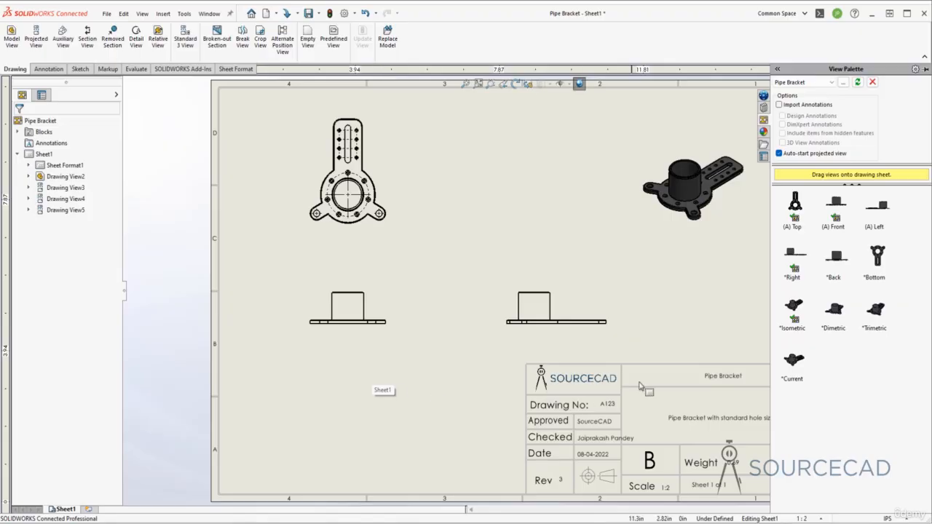
left_click(664, 348)
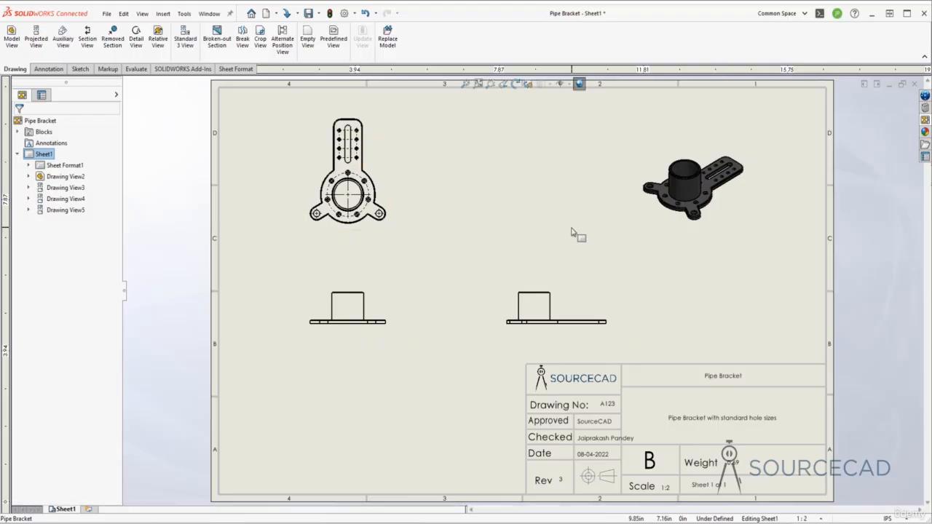
Edit the sheet format and shrink the Checked name note with Fit Text so it fits inside its title block cell
middle_click_drag(576, 233, 516, 239)
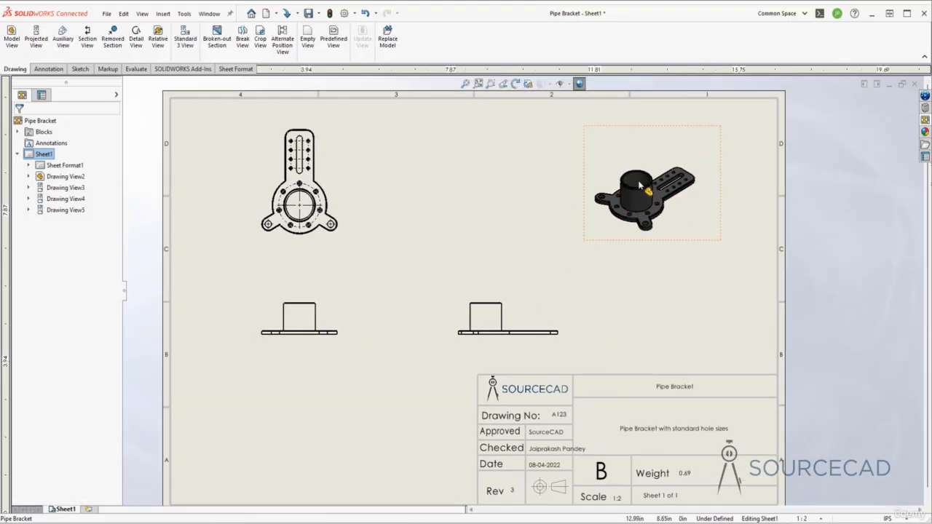
middle_click_drag(626, 312, 597, 216)
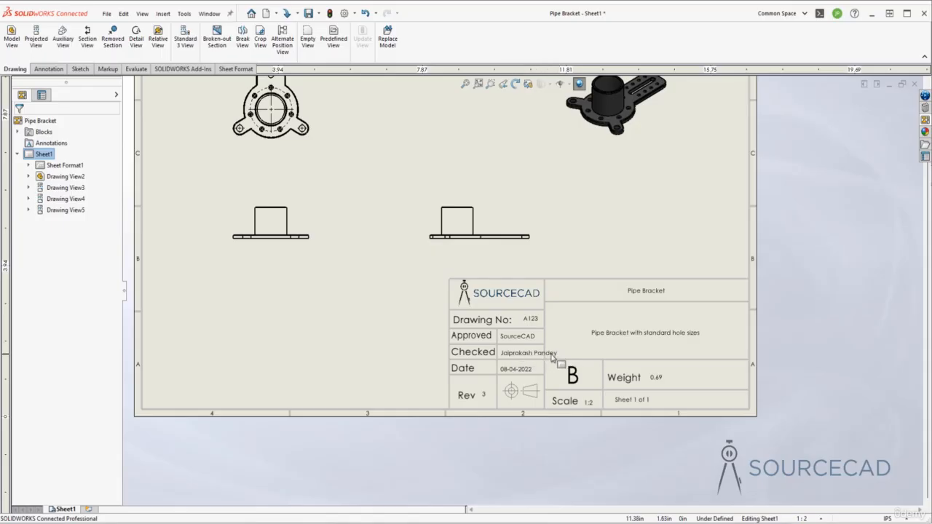
right_click(565, 317)
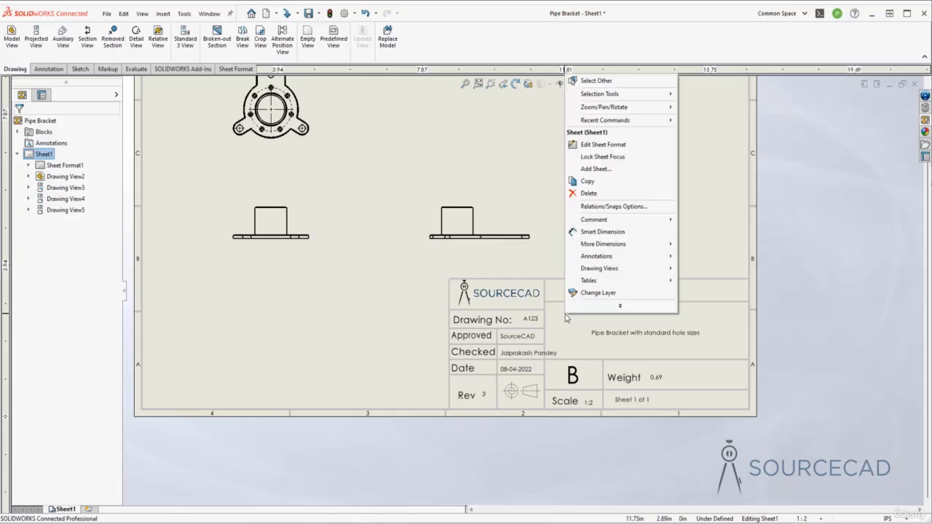
left_click(610, 146)
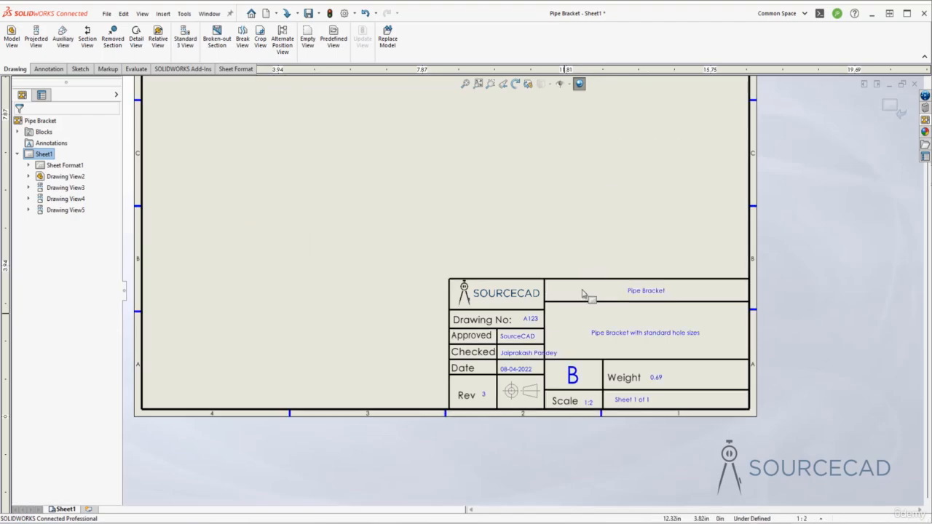
double_click(528, 352)
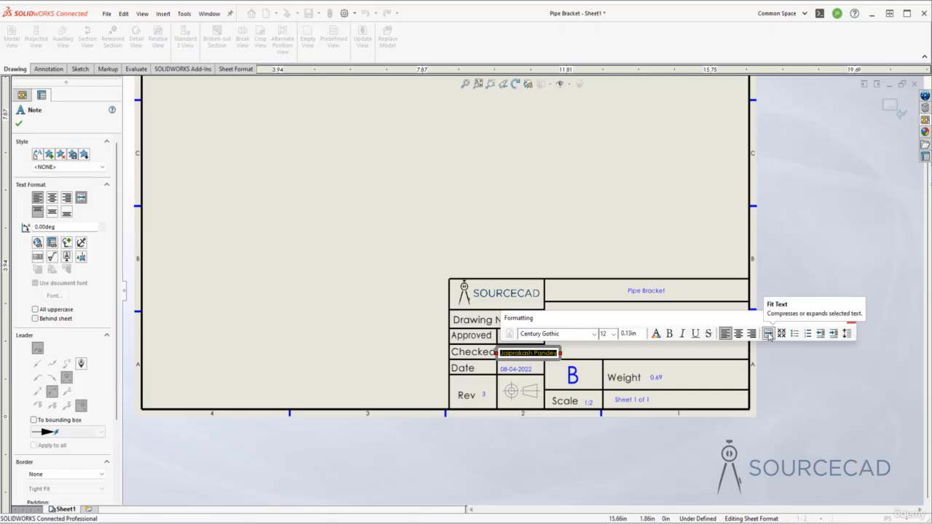
left_click_drag(560, 353, 538, 354)
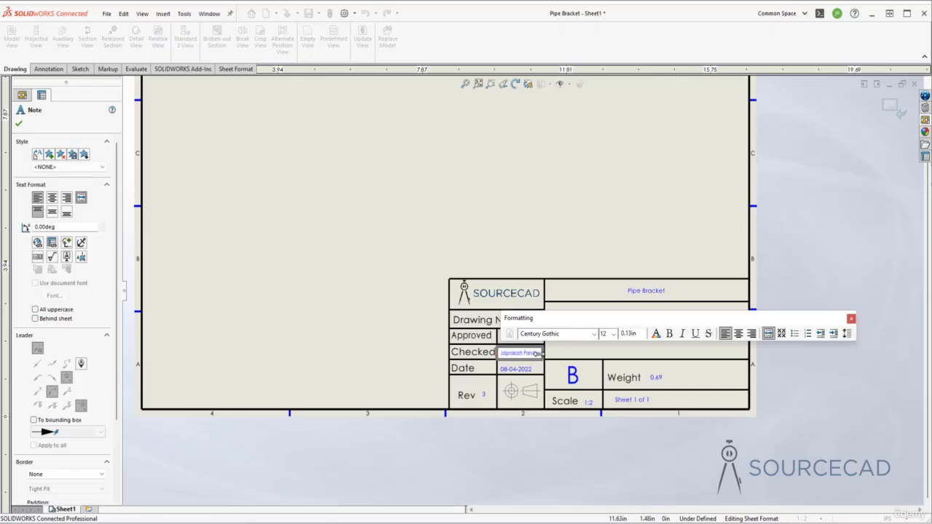
left_click(565, 354)
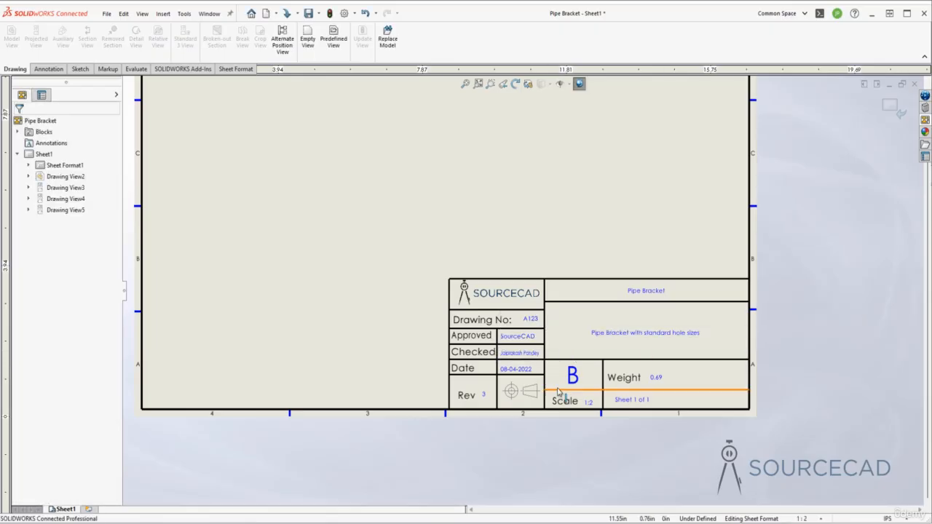
Set the Pipe Bracket title note's text height to 0.3 in and center it in its title block cell, finishing the sheet format edit
double_click(646, 291)
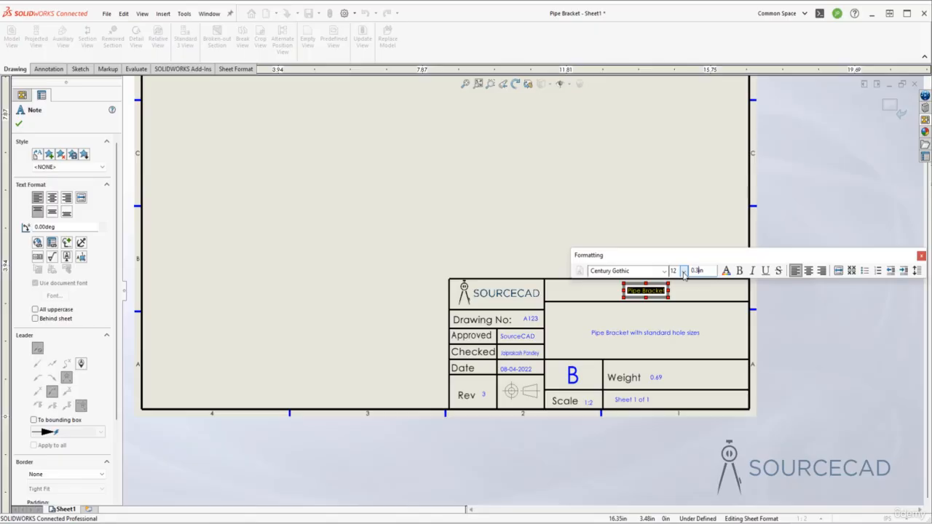
key("Return")
left_click(683, 218)
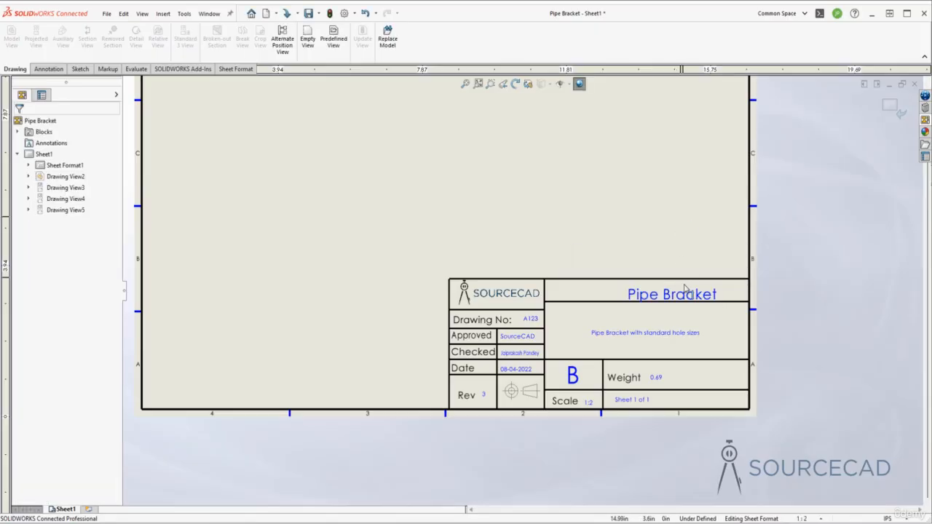
left_click_drag(688, 293, 665, 288)
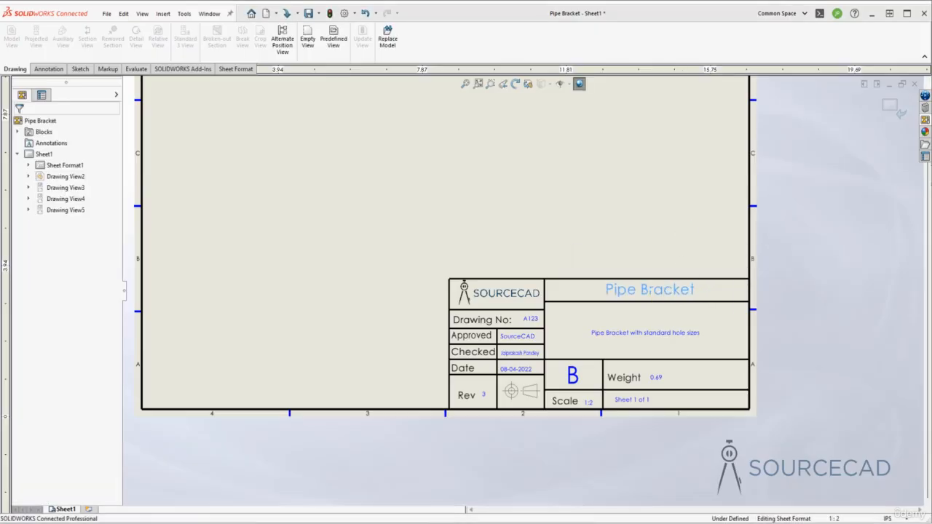
left_click(644, 241)
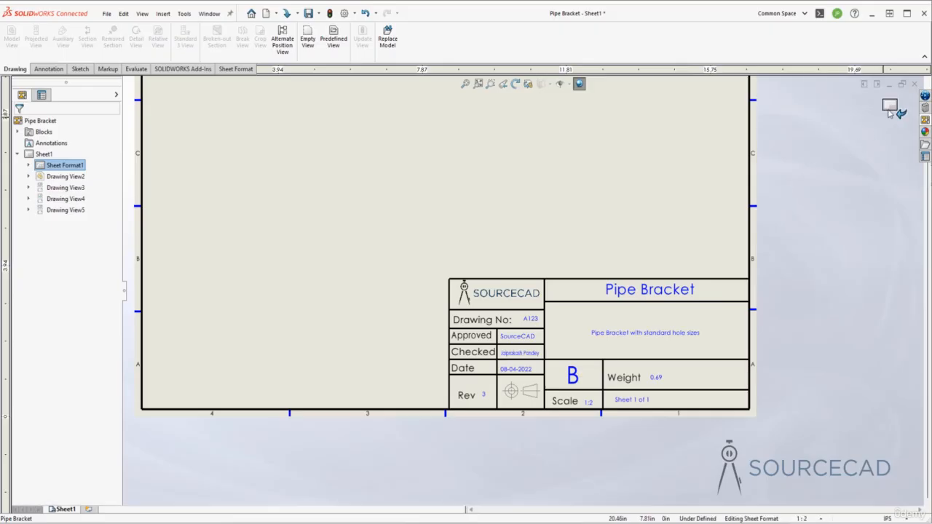
left_click(889, 111)
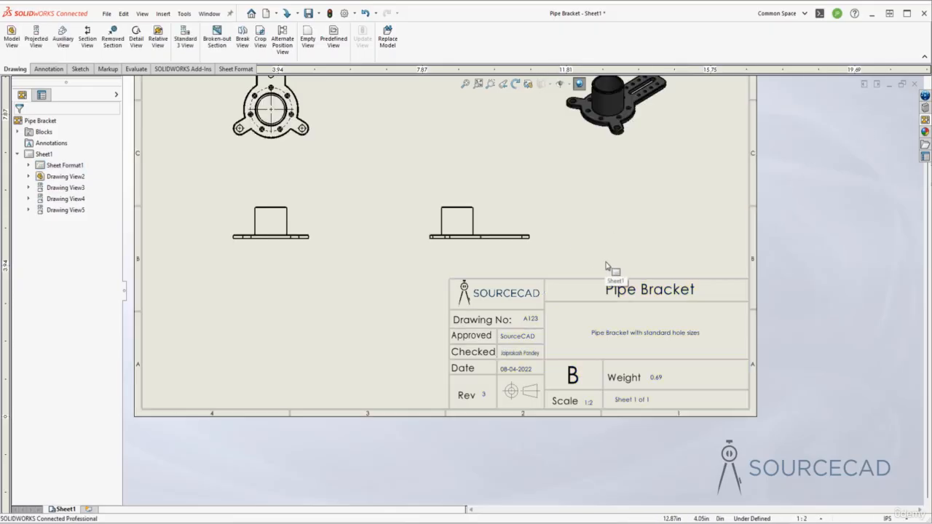
Add a second sheet to the drawing using the standard B (ANSI) Landscape sheet format
key("f")
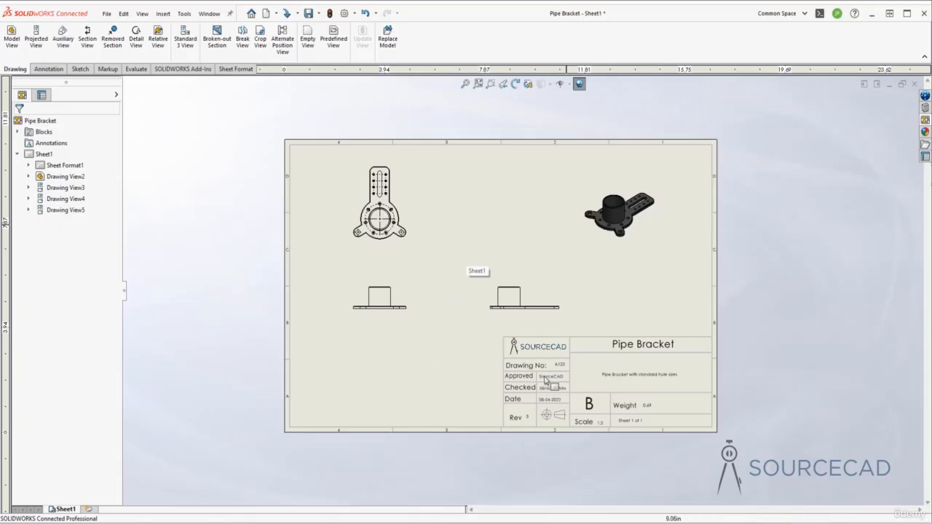
middle_click_drag(442, 384, 406, 376)
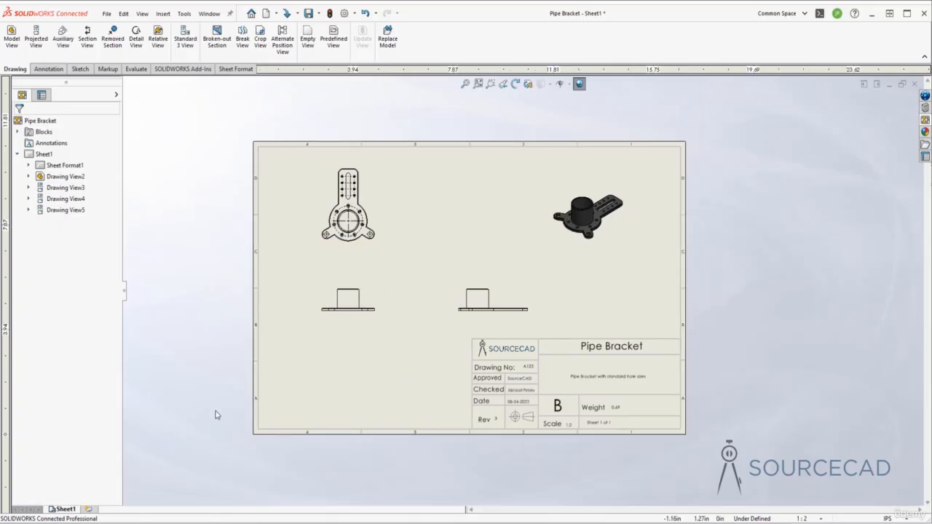
left_click(88, 512)
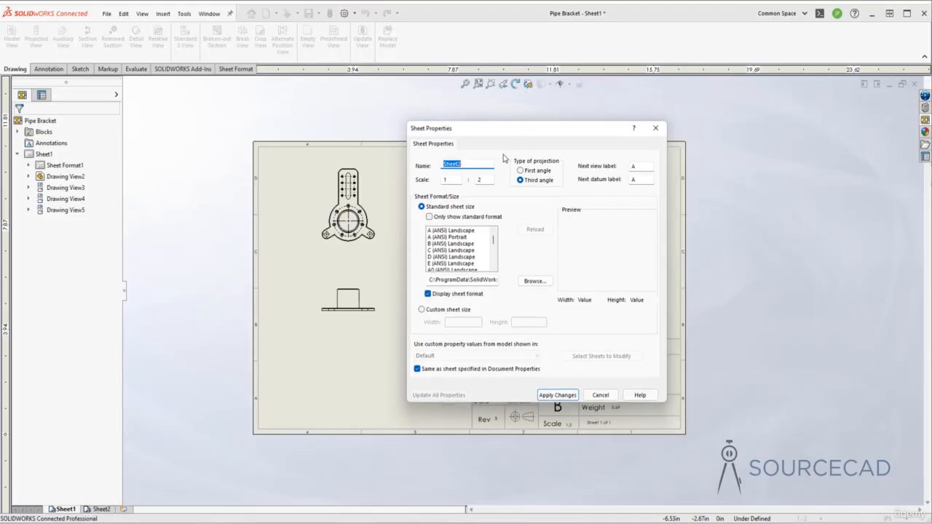
left_click(450, 243)
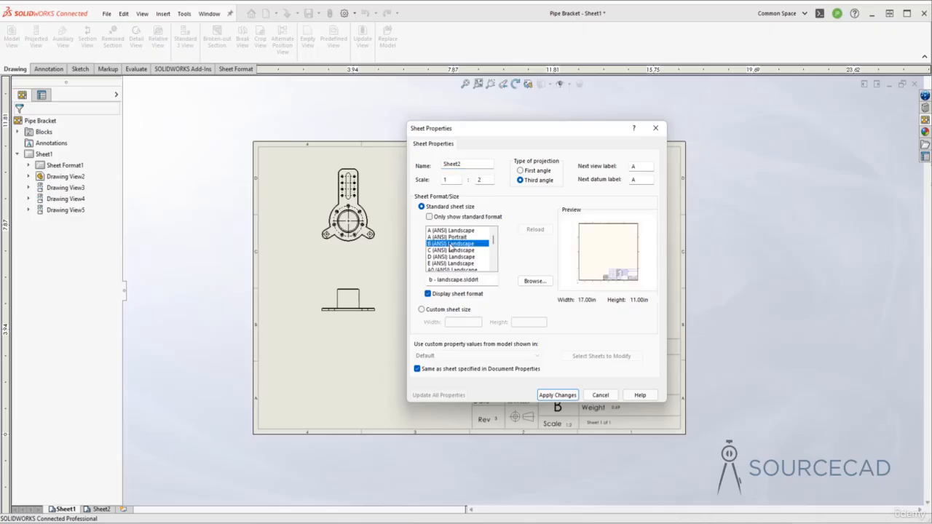
left_click(565, 396)
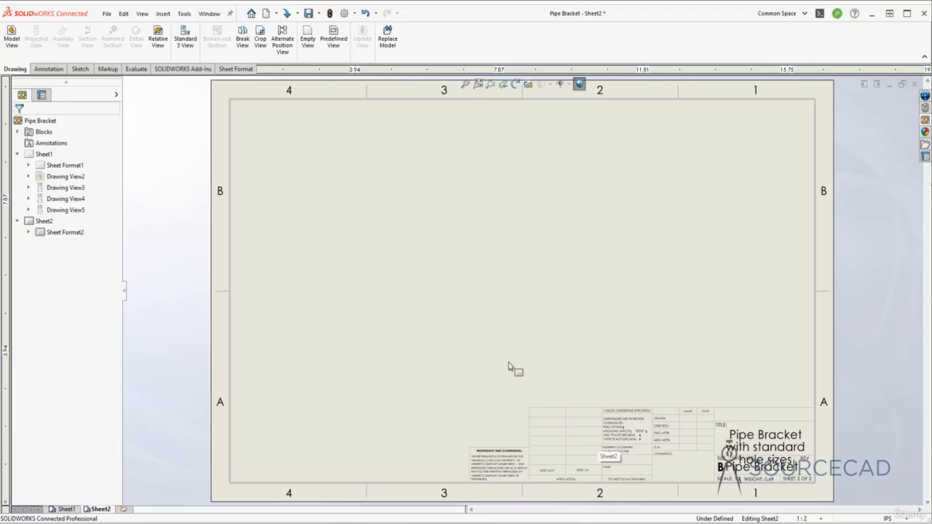
Return to the first sheet and check the sheet numbering note in its title block
left_click(66, 509)
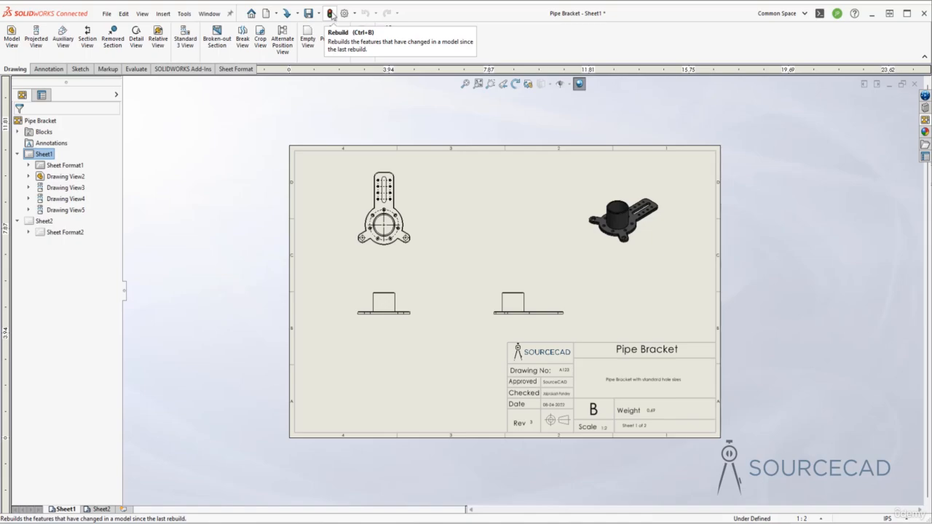
scroll(645, 437, "down", 5)
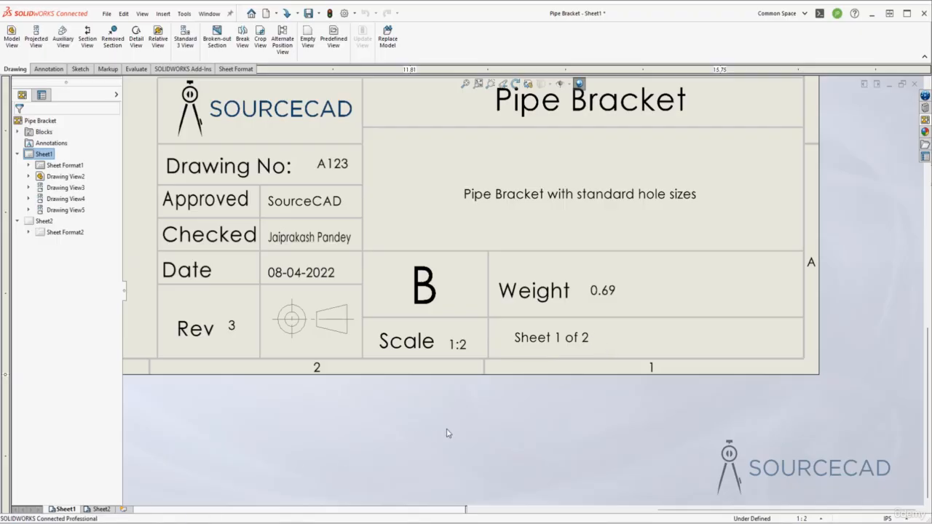
scroll(674, 295, "up", 5)
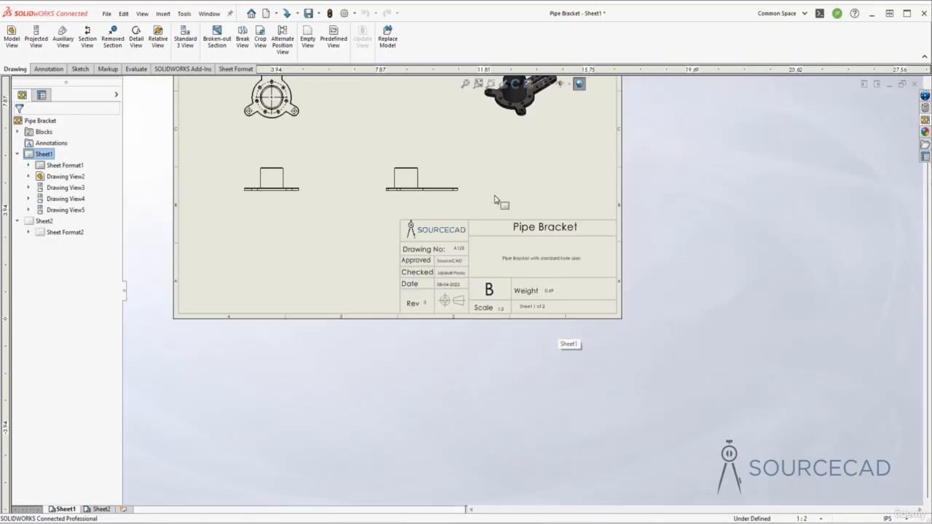